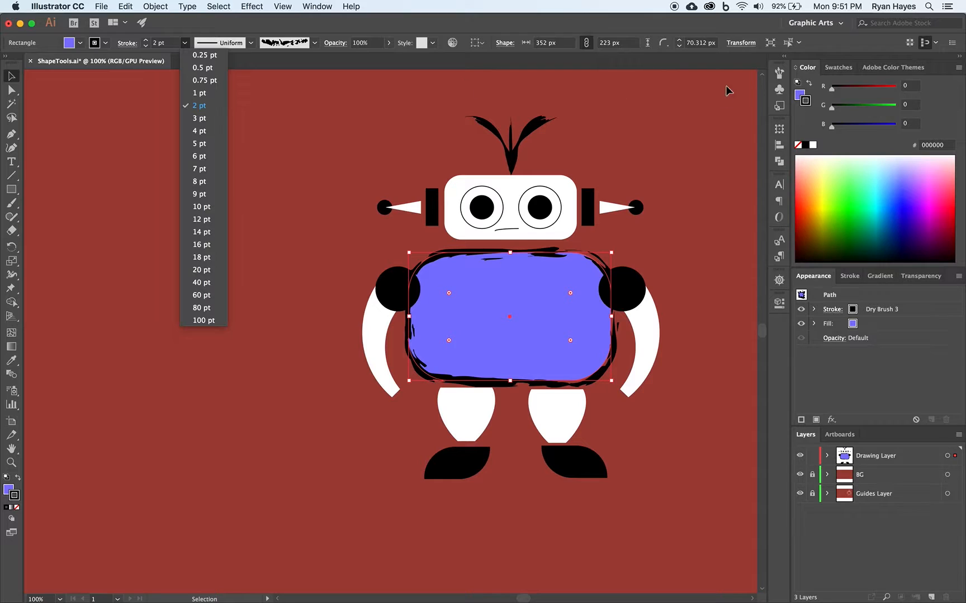
- Remove the black brush stroke from the robot's body so that it has no outline
left_click(802, 148)
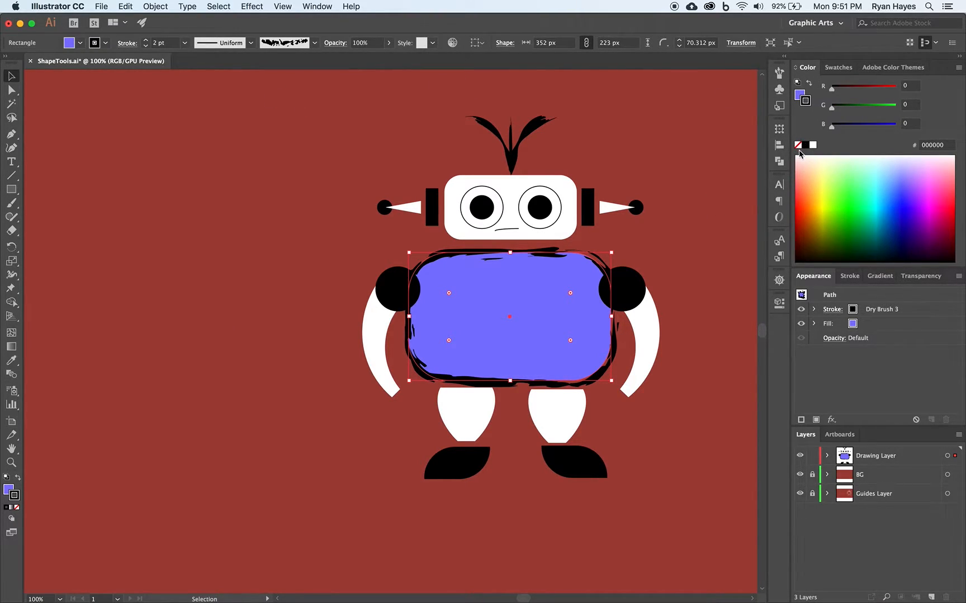
left_click(798, 145)
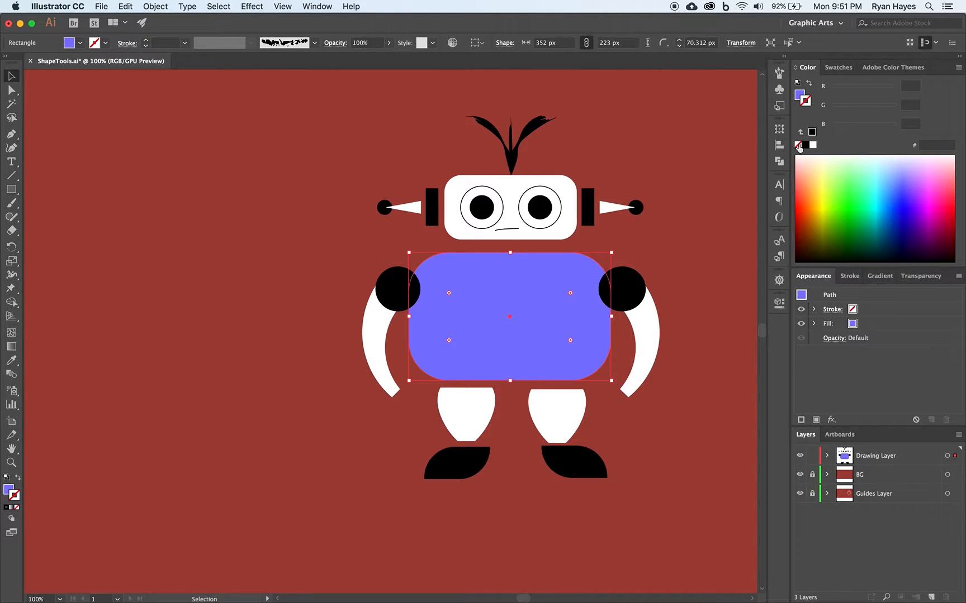
left_click(618, 253)
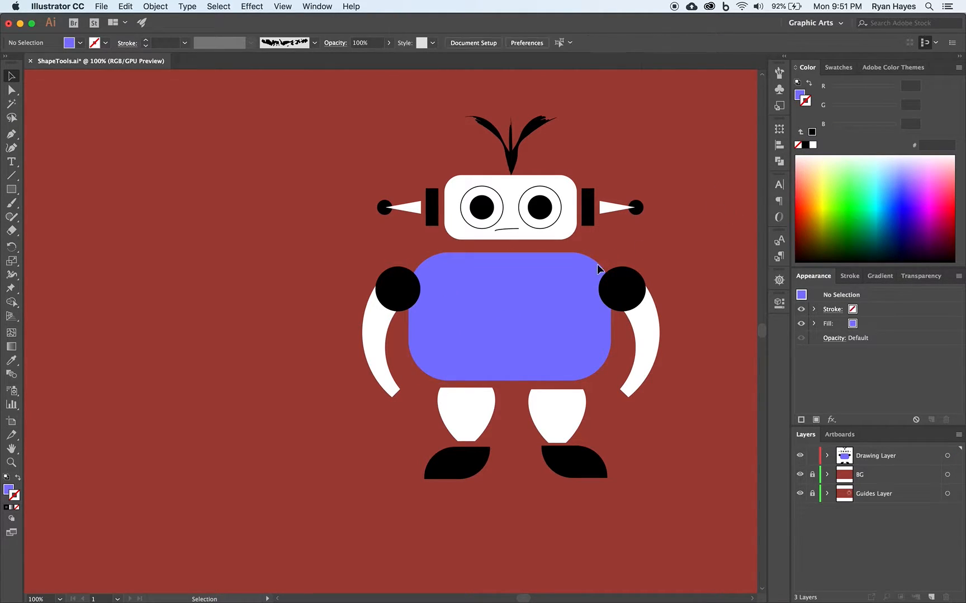
- Fill the robot's body with the white-to-black linear gradient, keeping the white stop at location 0%
left_click(542, 314)
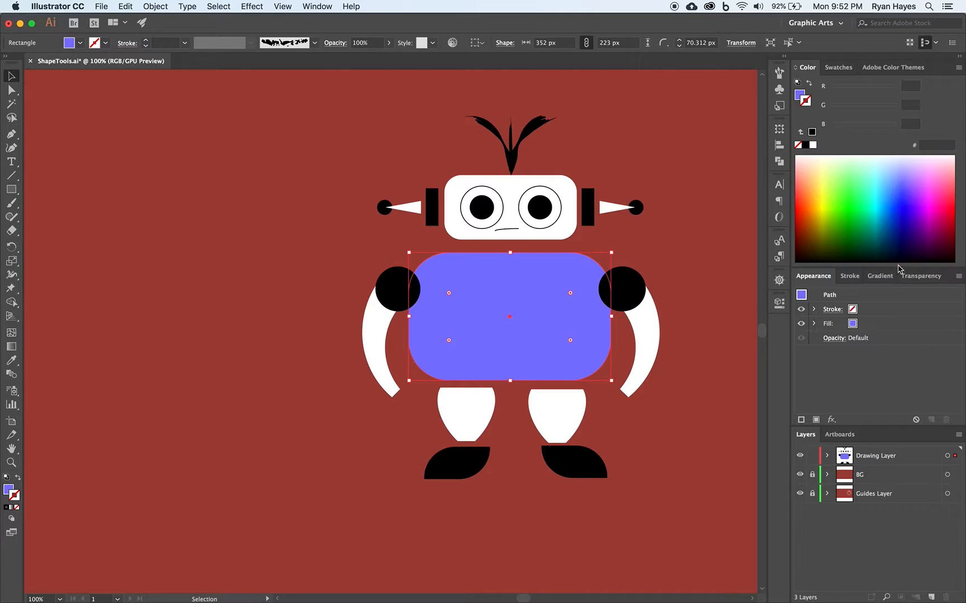
left_click(880, 279)
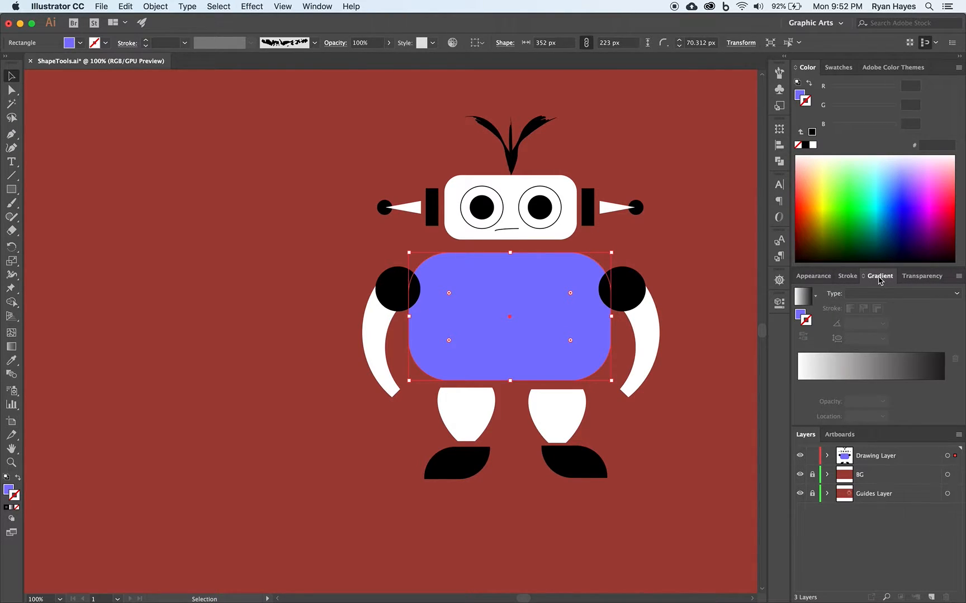
left_click(801, 315)
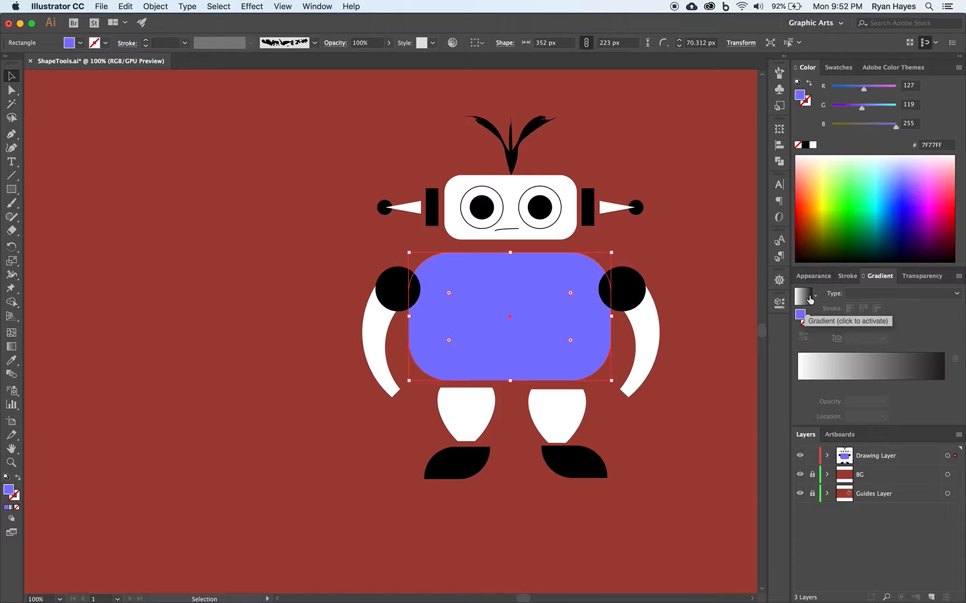
left_click(801, 301)
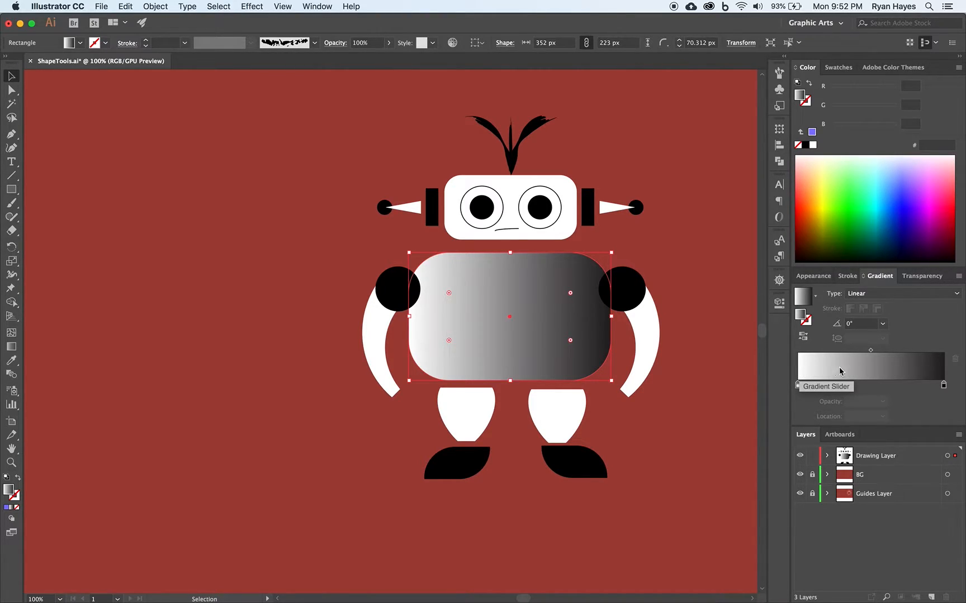
left_click_drag(798, 385, 912, 385)
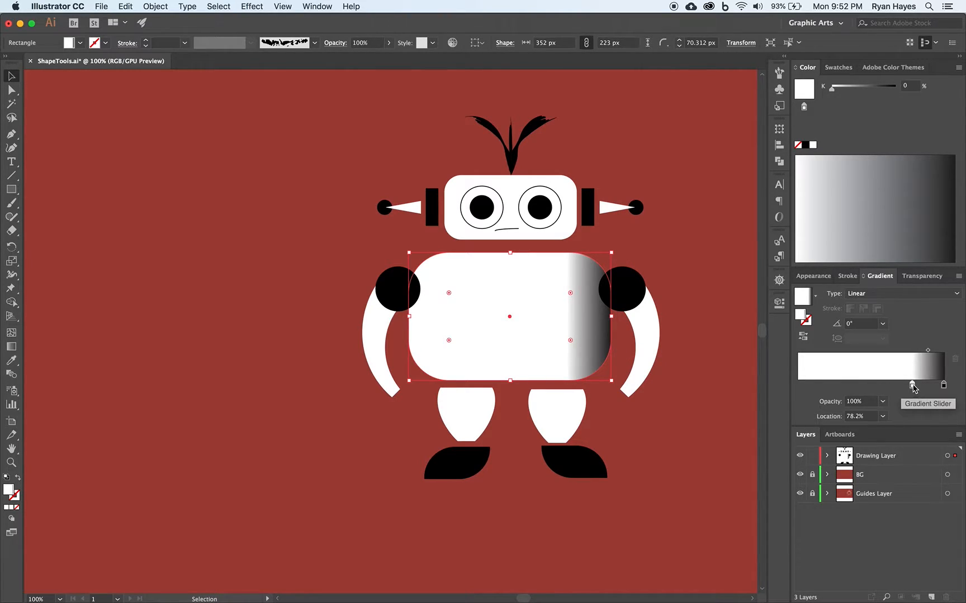
left_click_drag(912, 385, 781, 386)
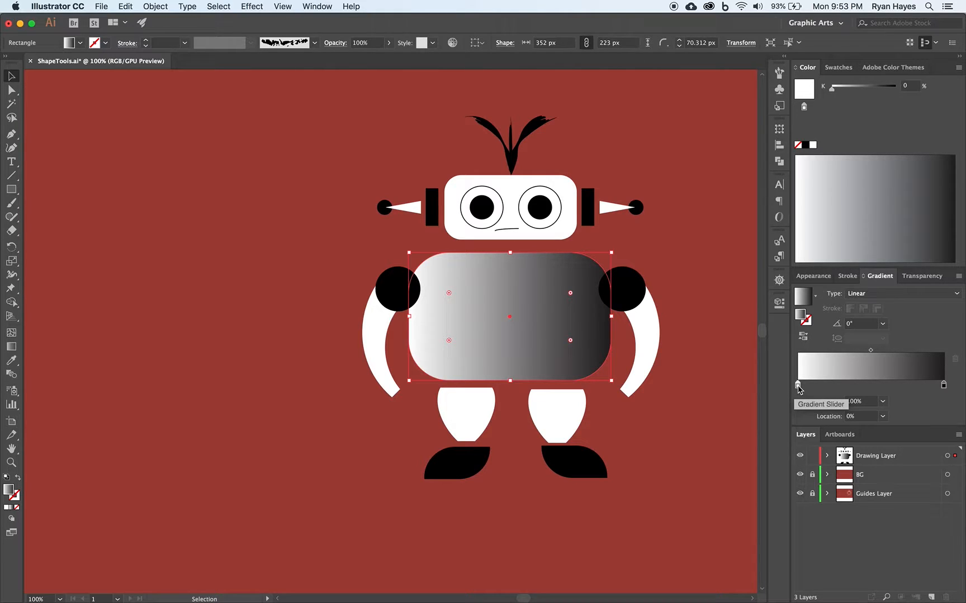
- Switch the body gradient's white starting stop to RGB and colour it bright blue 4E43FF
double_click(798, 385)
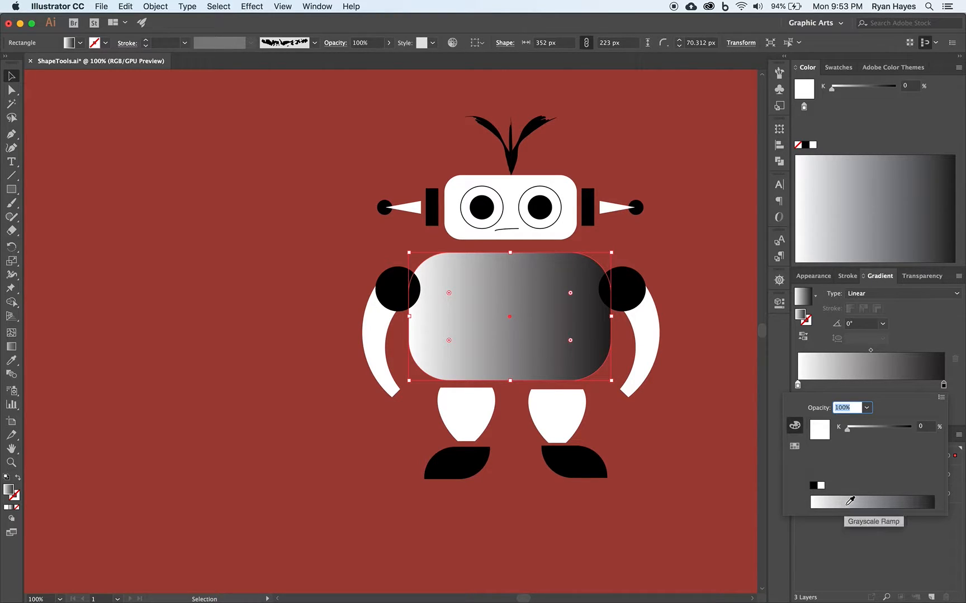
left_click(941, 399)
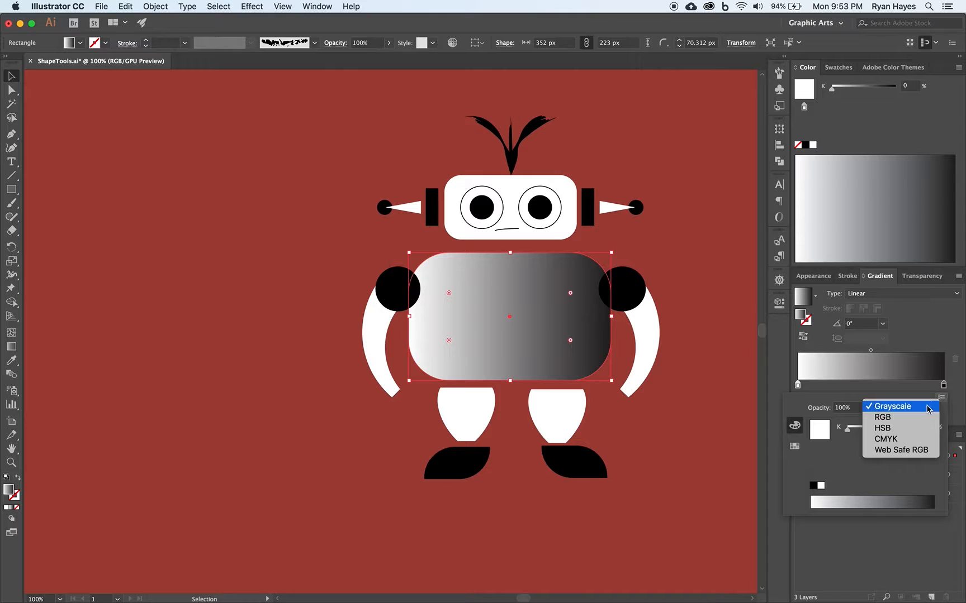
left_click(901, 418)
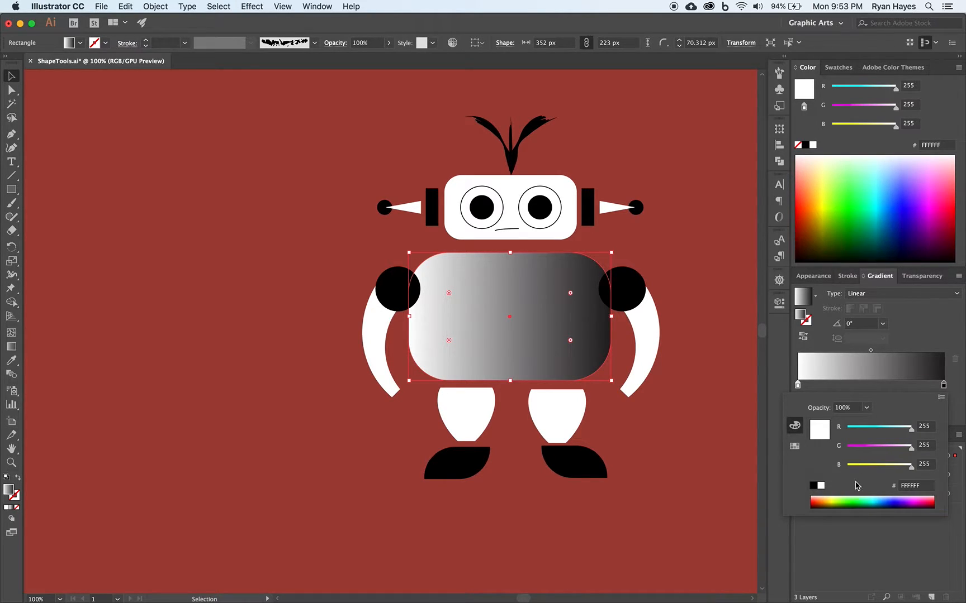
left_click(845, 211)
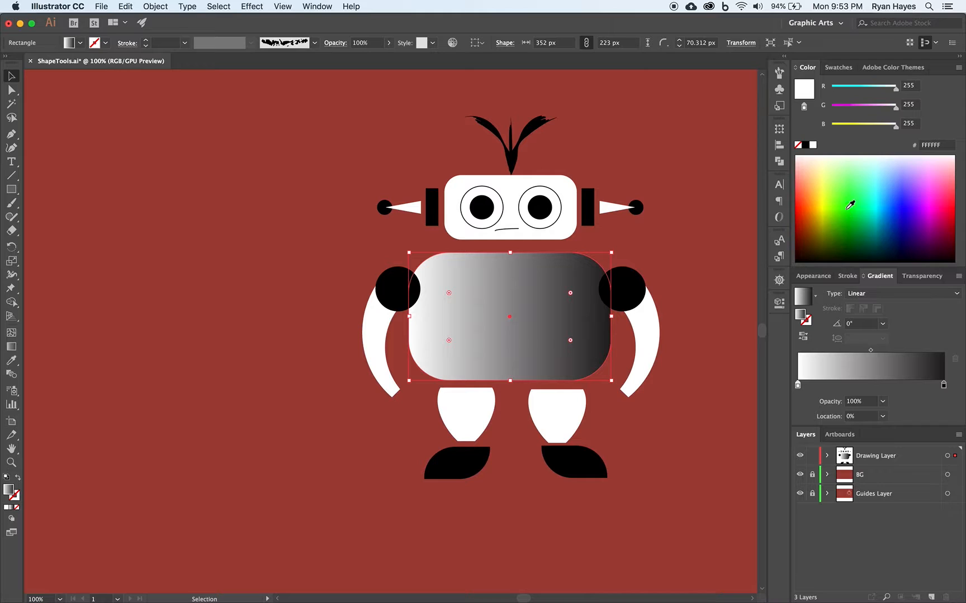
left_click(851, 215)
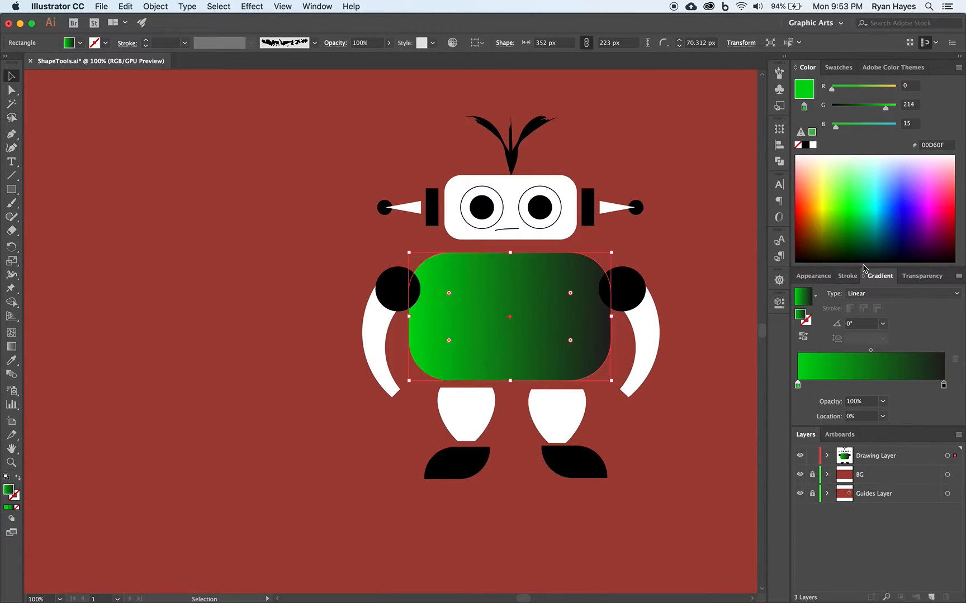
left_click(807, 191)
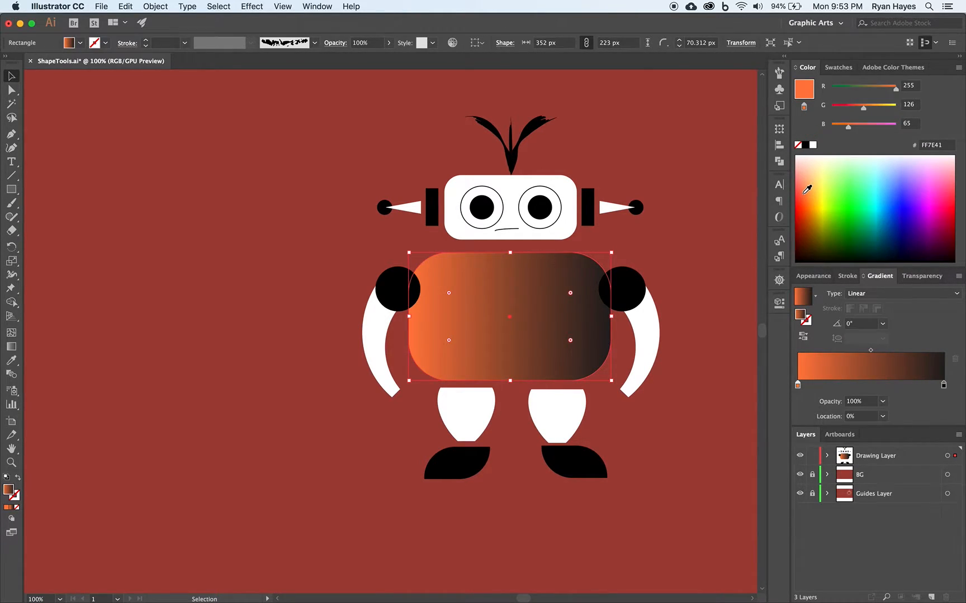
left_click(907, 190)
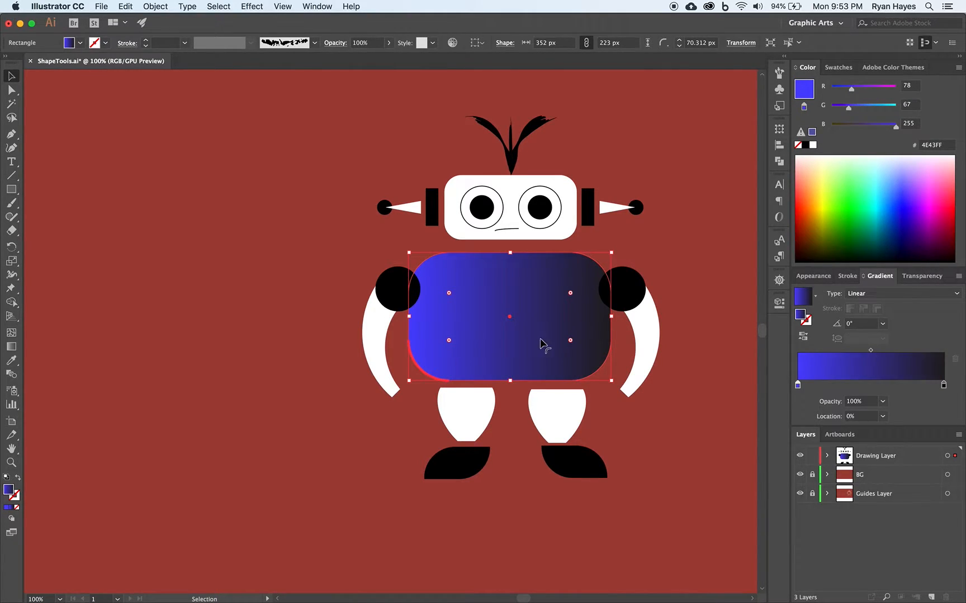
- Switch the body gradient's black end stop to RGB and colour it dark navy 020043
double_click(943, 385)
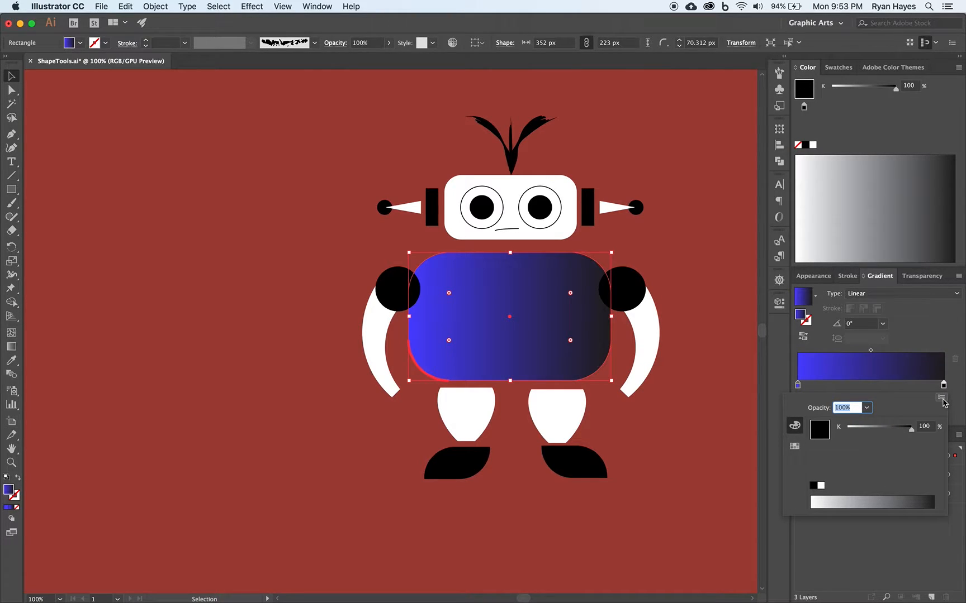
left_click(942, 399)
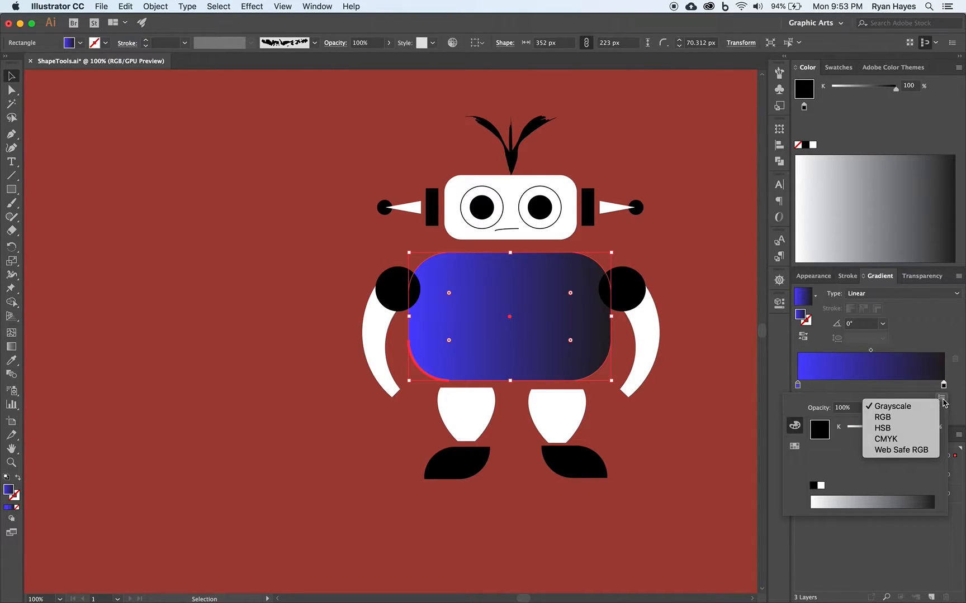
left_click(899, 419)
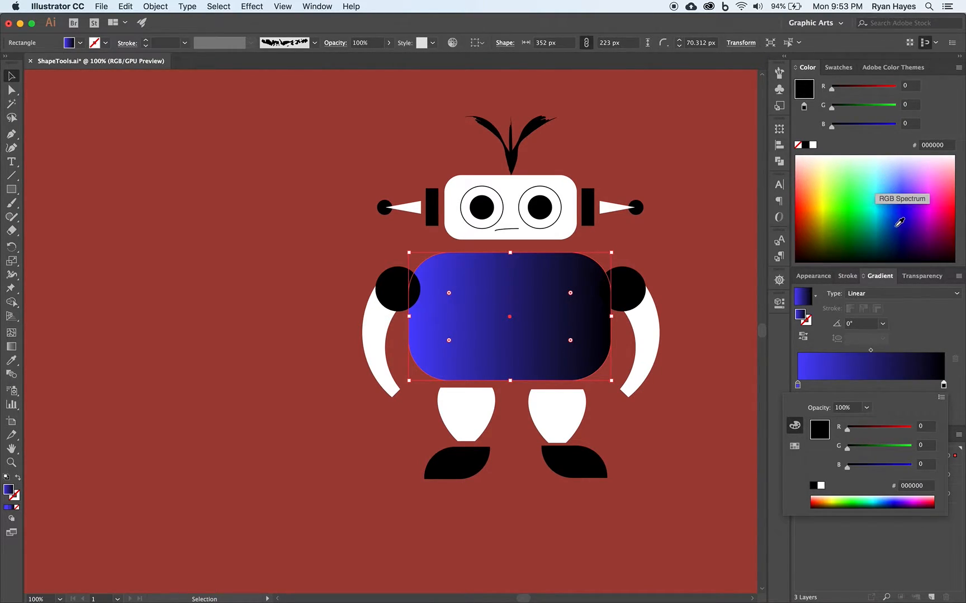
left_click(930, 219)
left_click(934, 207)
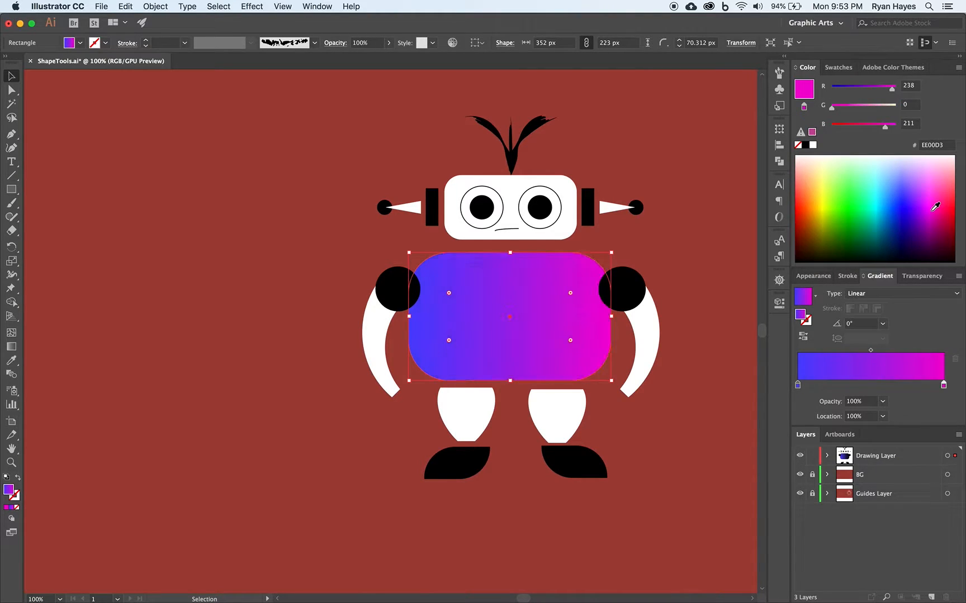
left_click(930, 238)
left_click(909, 243)
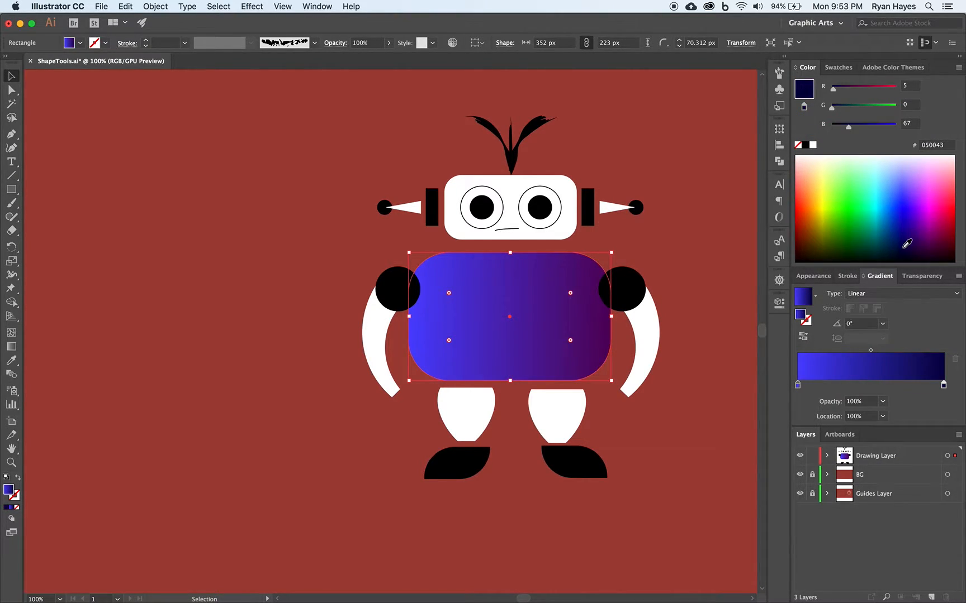
left_click(906, 243)
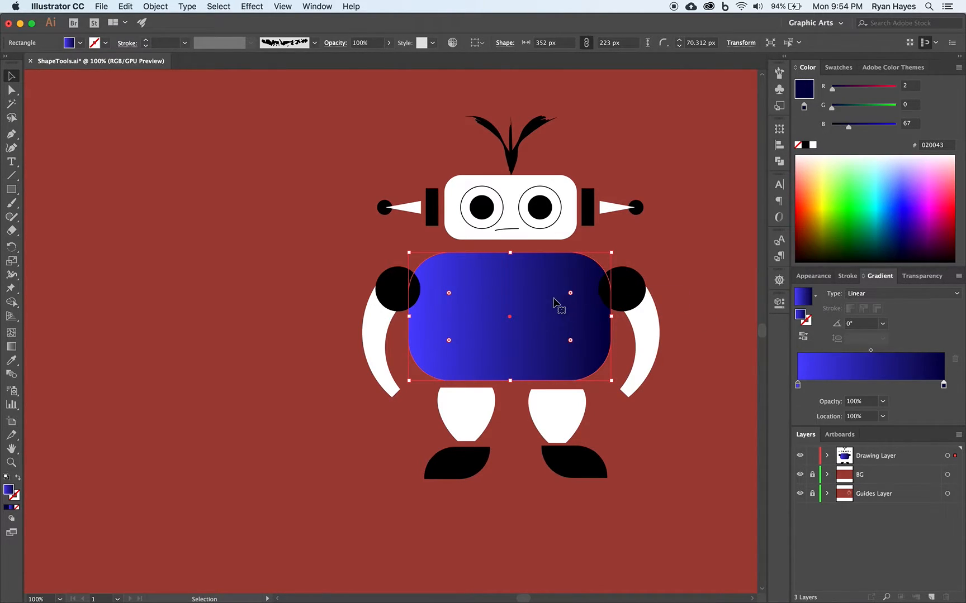
- Fill the shoulder circle on the right of the robot with the blue gradient and make it Radial
left_click(633, 290)
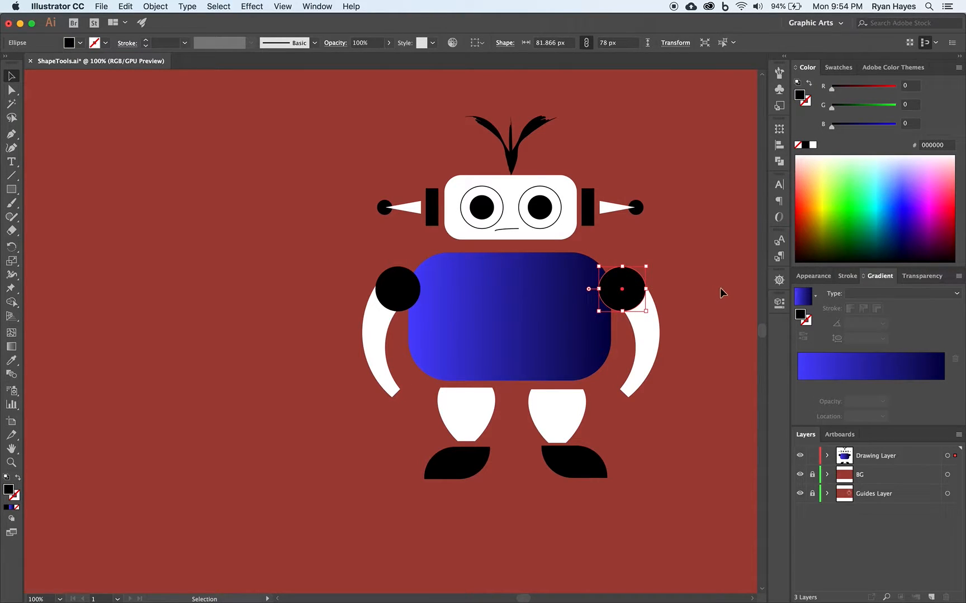
left_click(802, 304)
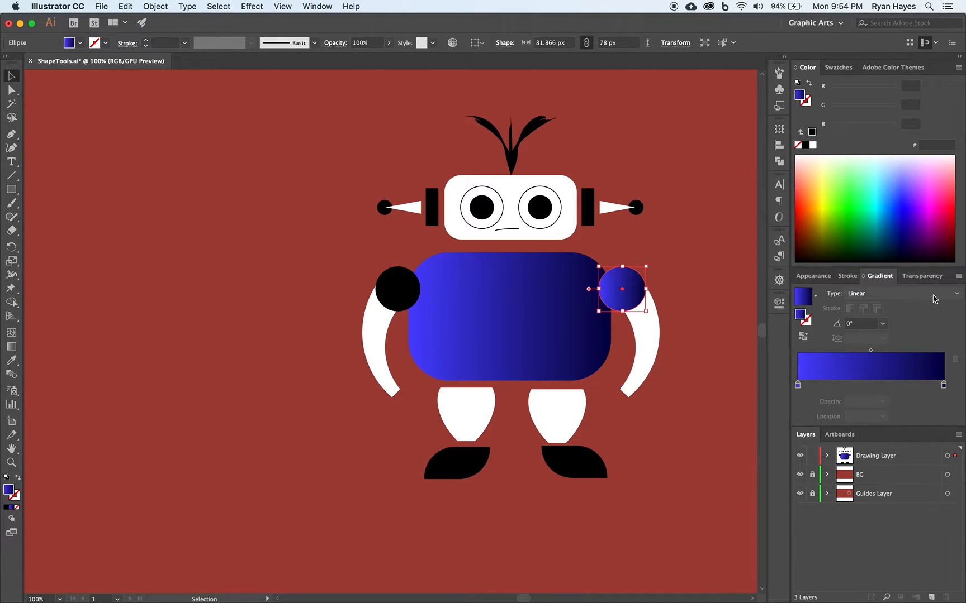
left_click(957, 295)
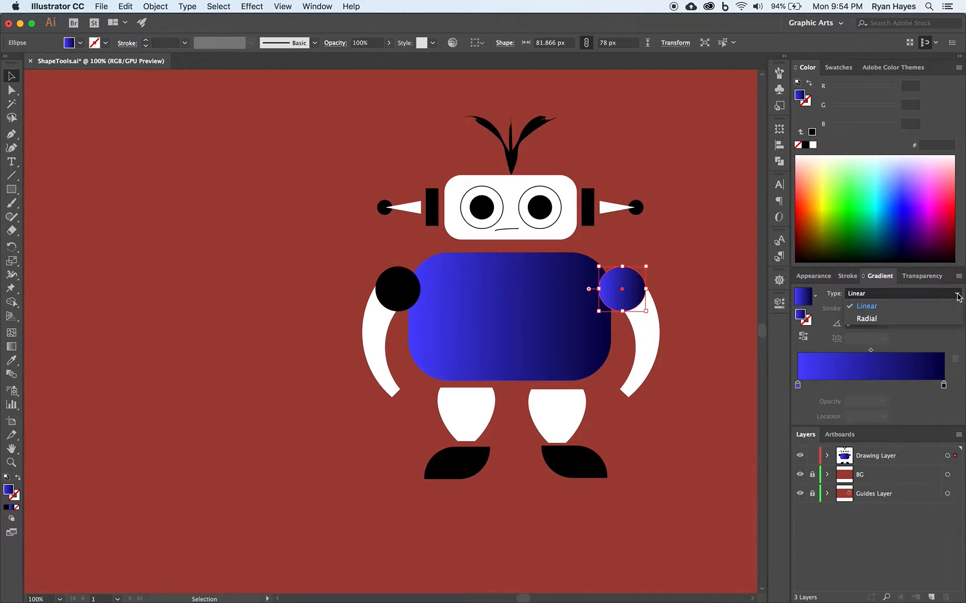
left_click(866, 318)
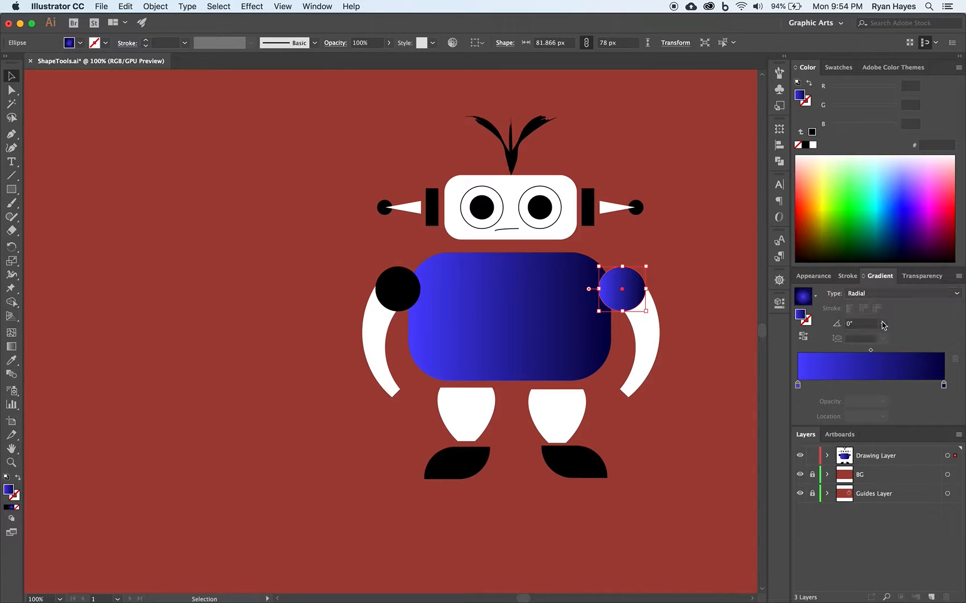
left_click(695, 250)
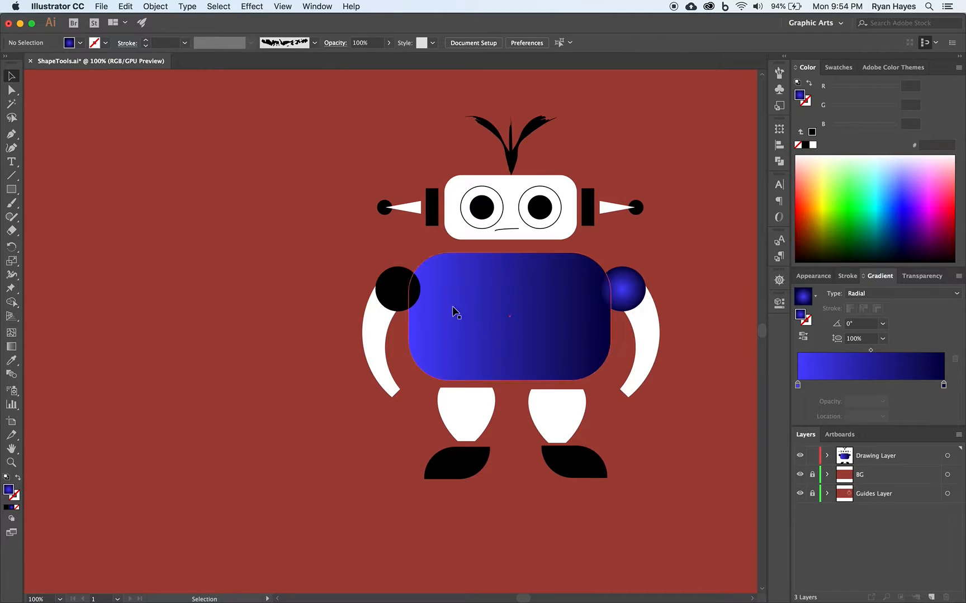
- Apply the same blue radial gradient to the black shoulder circle on the robot's left side
left_click(390, 295)
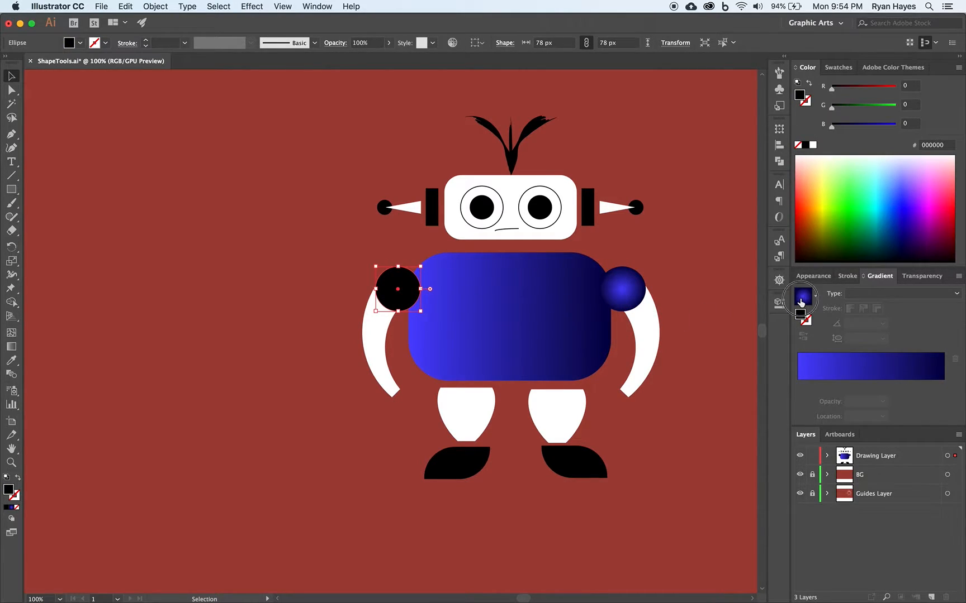
left_click(801, 301)
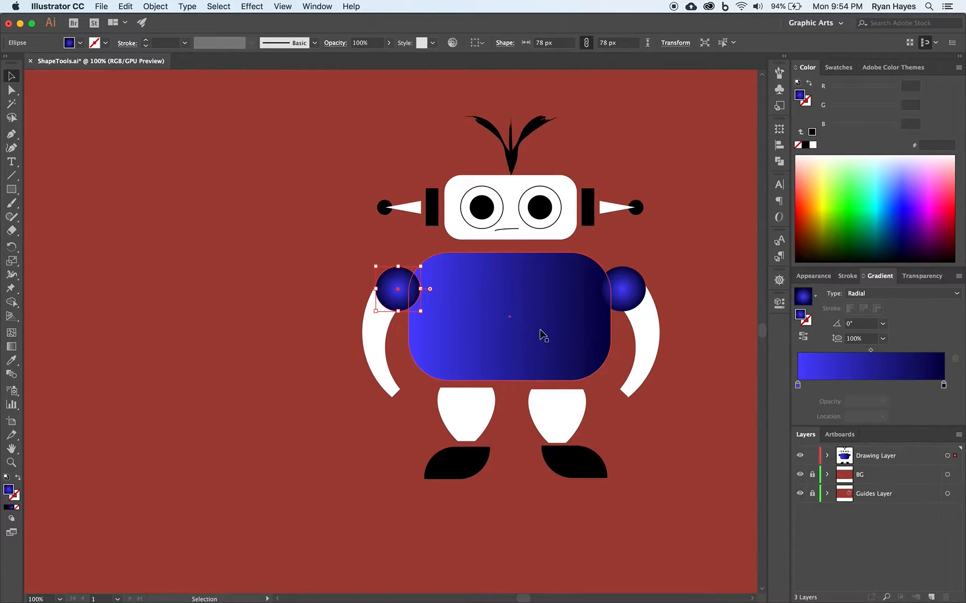
left_click(511, 337)
left_click(393, 302)
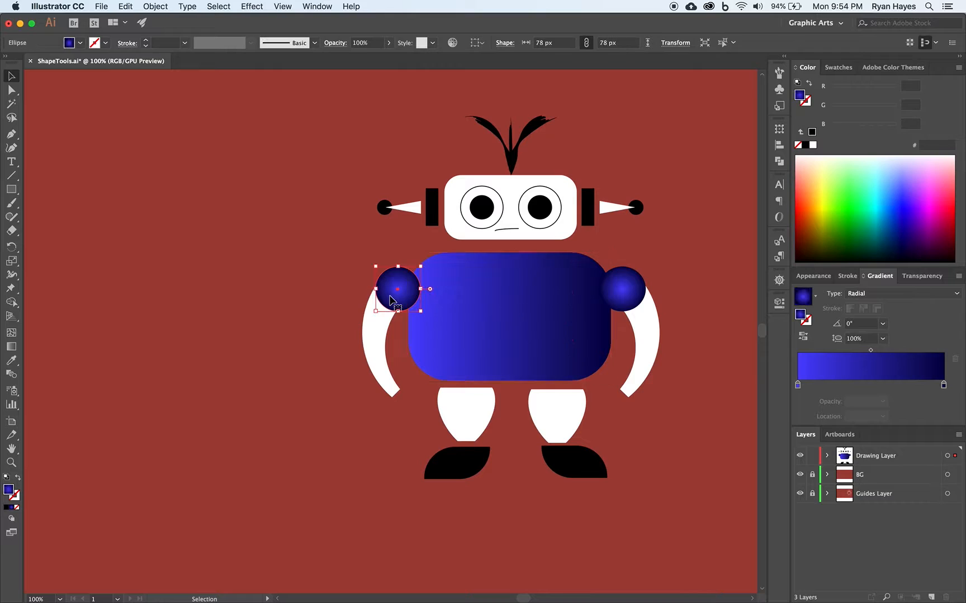
- Copy the left shoulder's radial gradient onto the robot's left foot with the Eyedropper
left_click(462, 468)
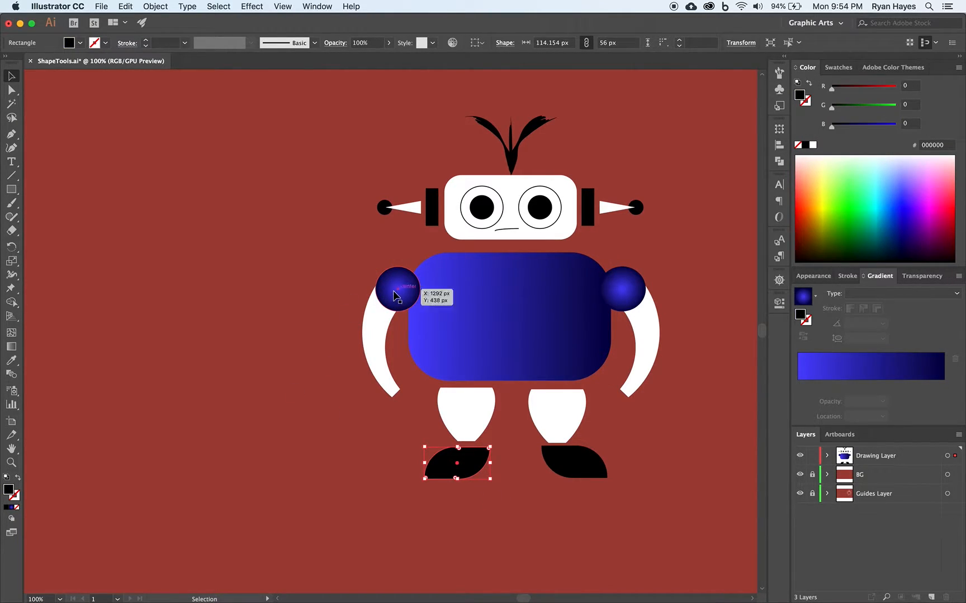
left_click(10, 362)
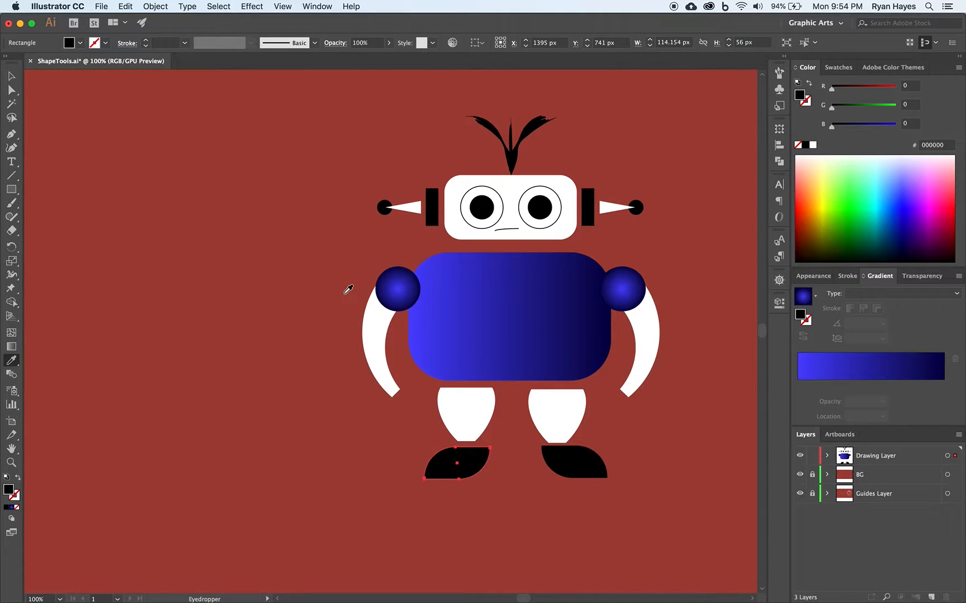
left_click(399, 288)
- Copy the right shoulder's radial gradient onto the robot's right foot with the Eyedropper
left_click(11, 75)
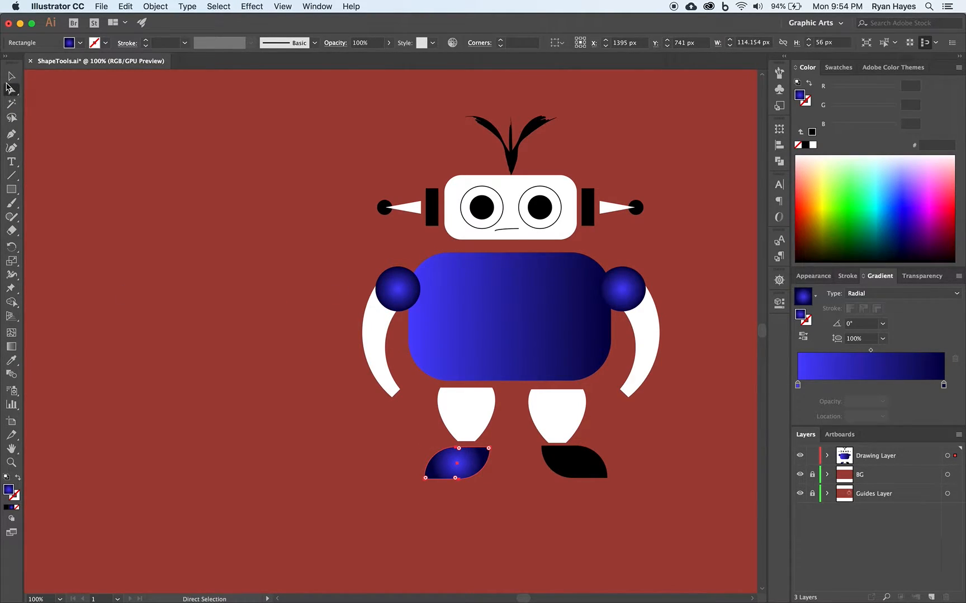
left_click(565, 461)
left_click(11, 360)
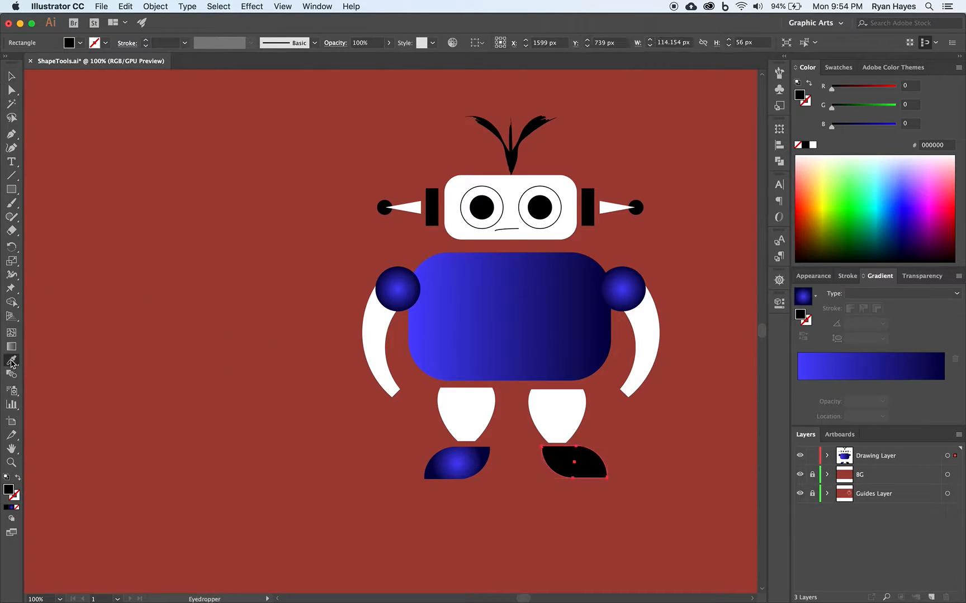
left_click(625, 293)
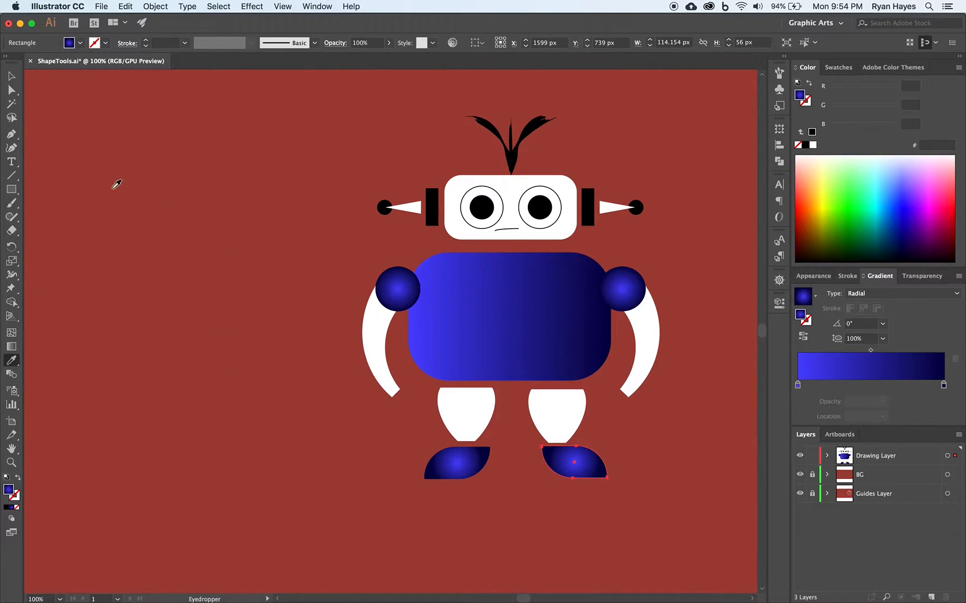
- Add three colour stops to the robot body's linear gradient, at 25.29%, near the middle and at 75.78%
left_click(12, 77)
left_click(116, 259)
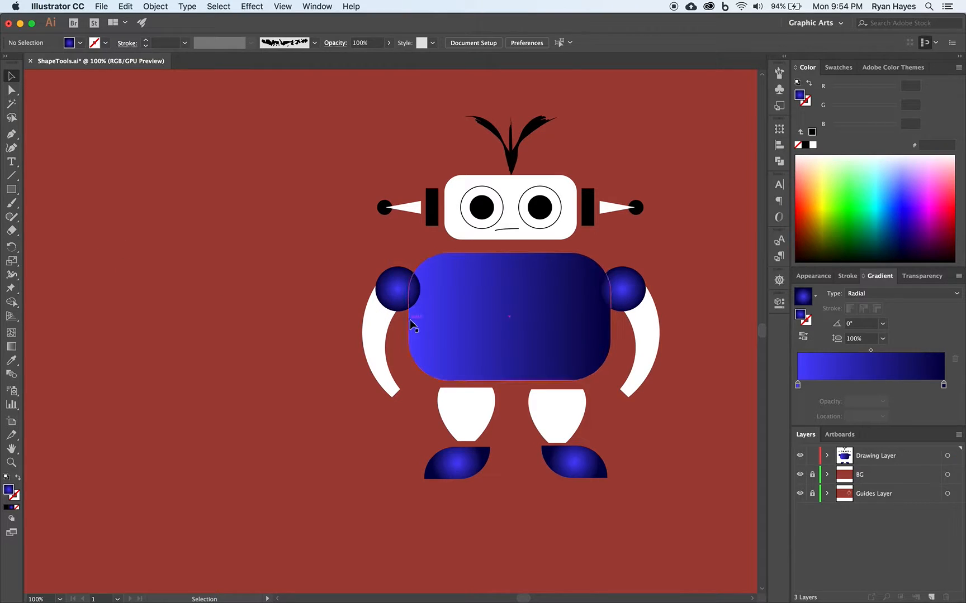
left_click(506, 324)
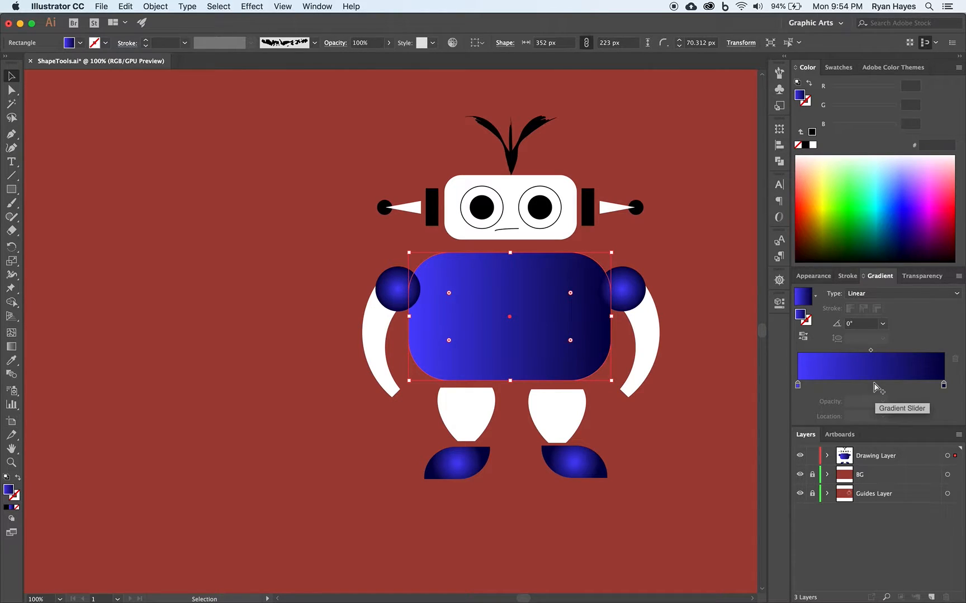
left_click(874, 385)
left_click(834, 385)
left_click(909, 385)
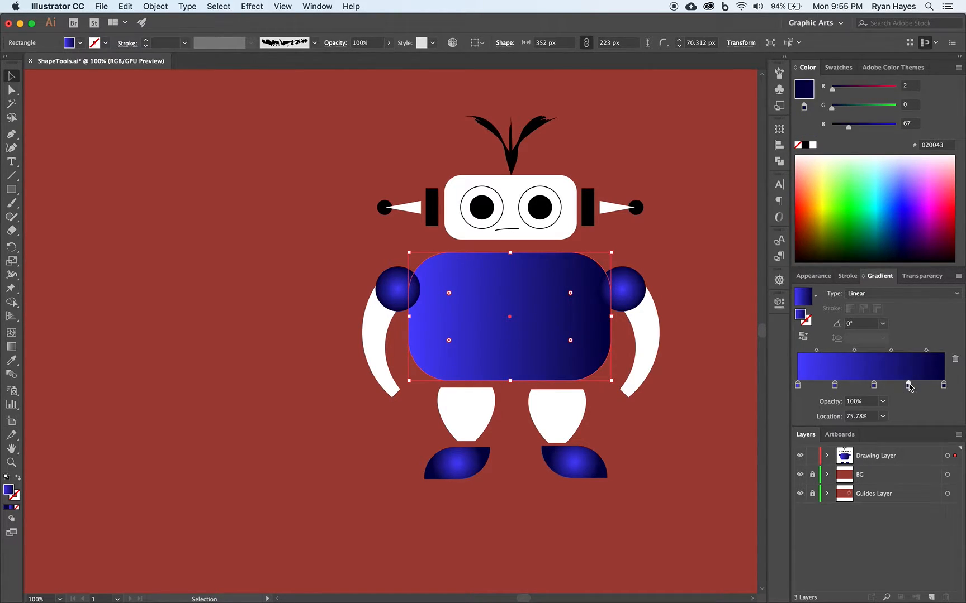
- Colour the 25.29% stop of the body's gradient warm yellow (FFDD59) and the 75.78% stop bright yellow (FFF949)
double_click(834, 385)
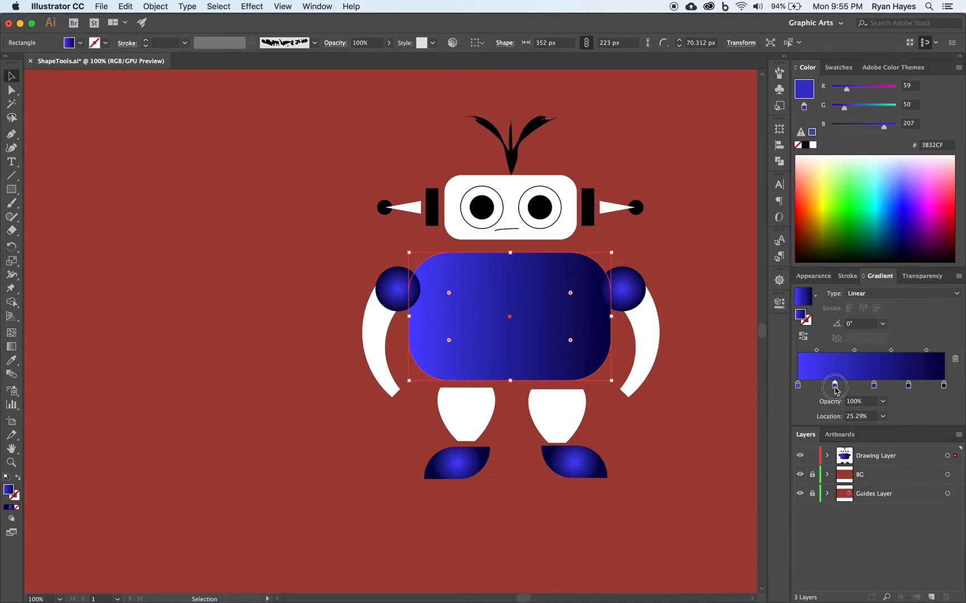
left_click(819, 184)
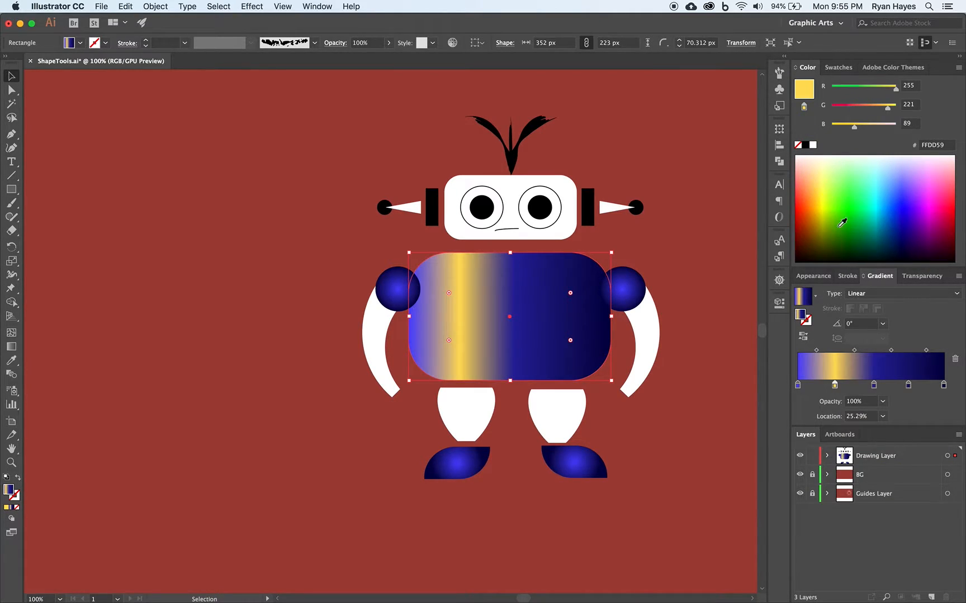
double_click(908, 385)
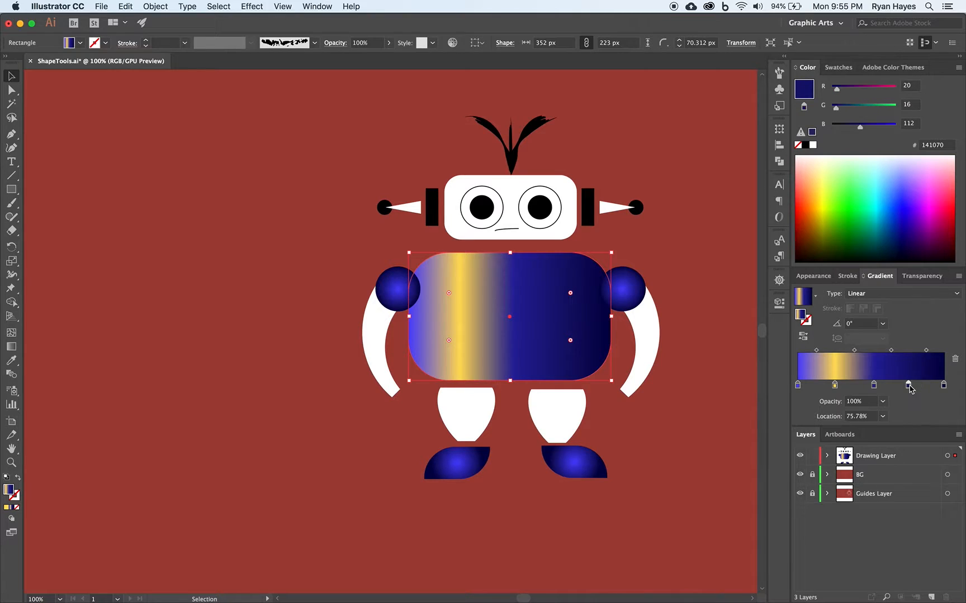
left_click(821, 189)
left_click(822, 193)
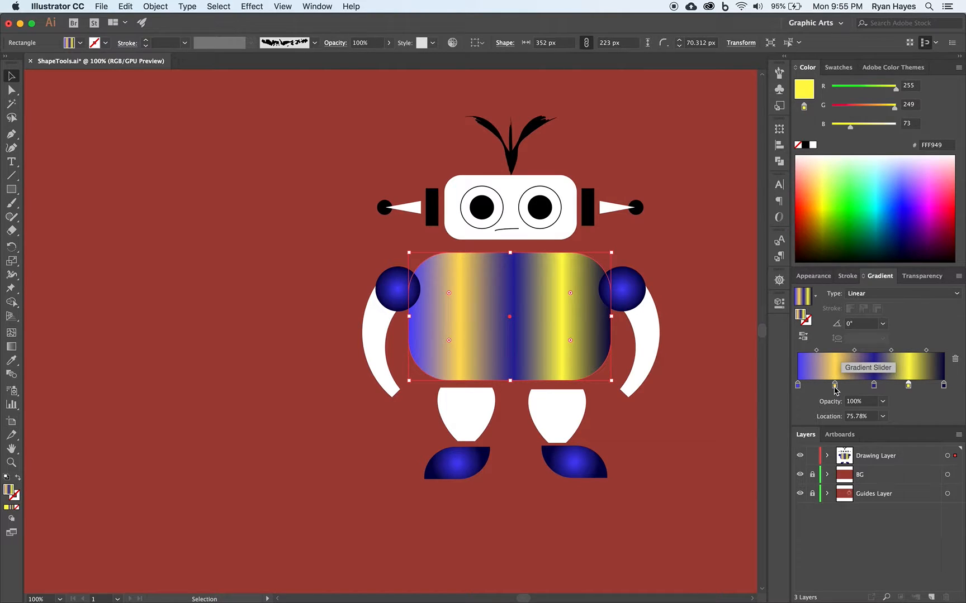
- Remove the added intermediate stops from the body's gradient, leaving only the light and dark blue ends
left_click_drag(836, 390, 832, 418)
left_click(874, 386)
left_click_drag(875, 390, 916, 426)
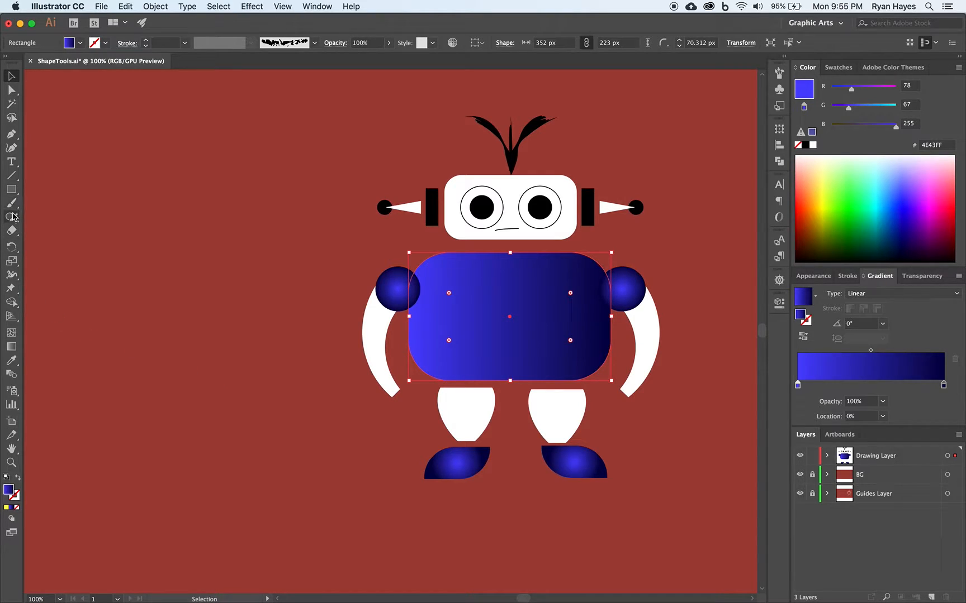
- Redraw the body's linear gradient vertically with the Gradient tool, first upward at 90°, finally downward at -90°
left_click(11, 347)
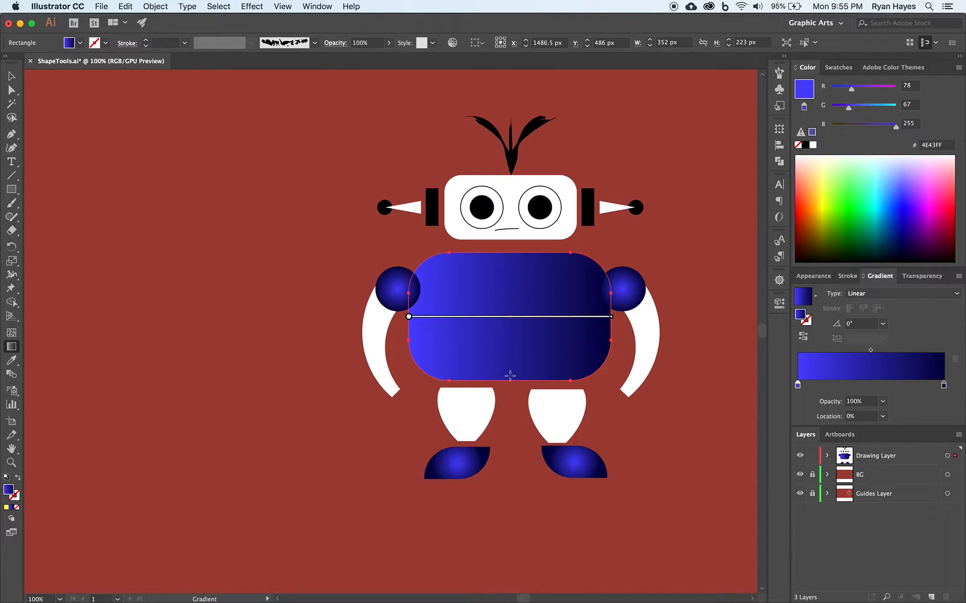
left_click(508, 356)
left_click_drag(508, 356, 509, 267)
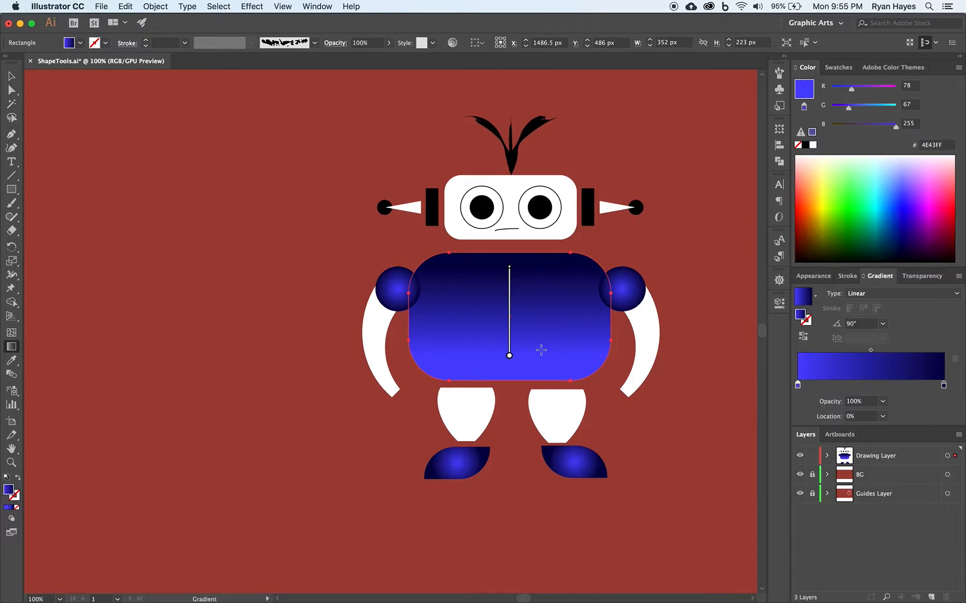
mouse_move(520, 266)
left_mouse_down()
mouse_move(528, 309)
mouse_move(519, 354)
left_mouse_up()
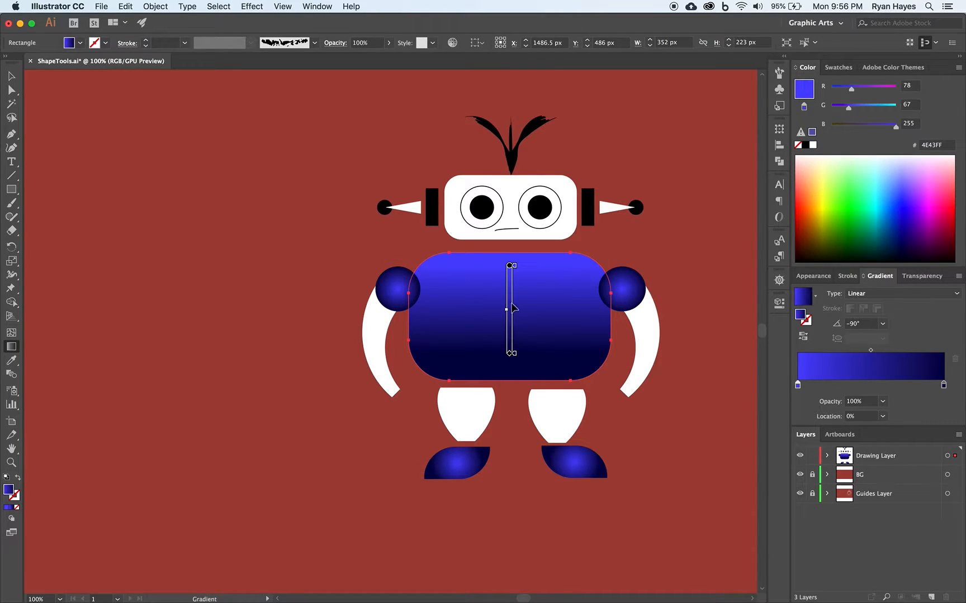
- Pull both end stops inward along the body's gradient line and redraw the gradient diagonally at -137.3°
mouse_move(512, 270)
left_mouse_down()
mouse_move(515, 305)
mouse_move(515, 276)
left_mouse_up()
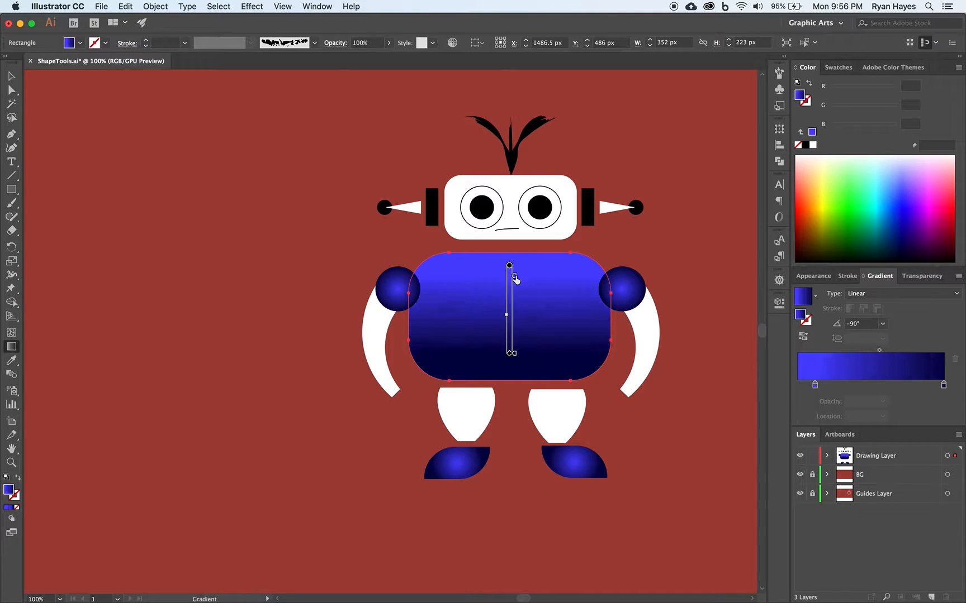
left_click_drag(515, 355, 514, 324)
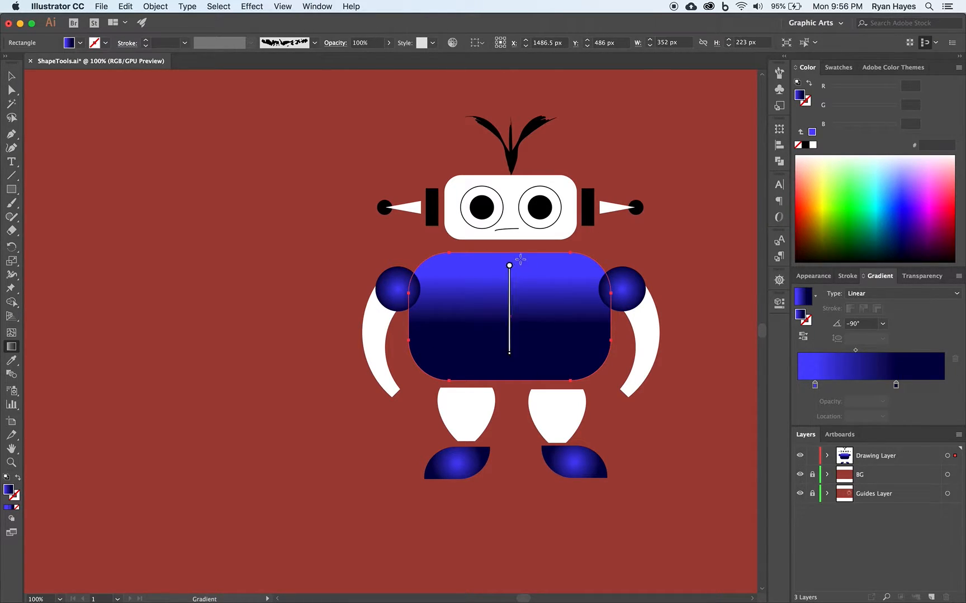
mouse_move(511, 264)
left_mouse_down()
mouse_move(487, 263)
mouse_move(447, 337)
left_mouse_up()
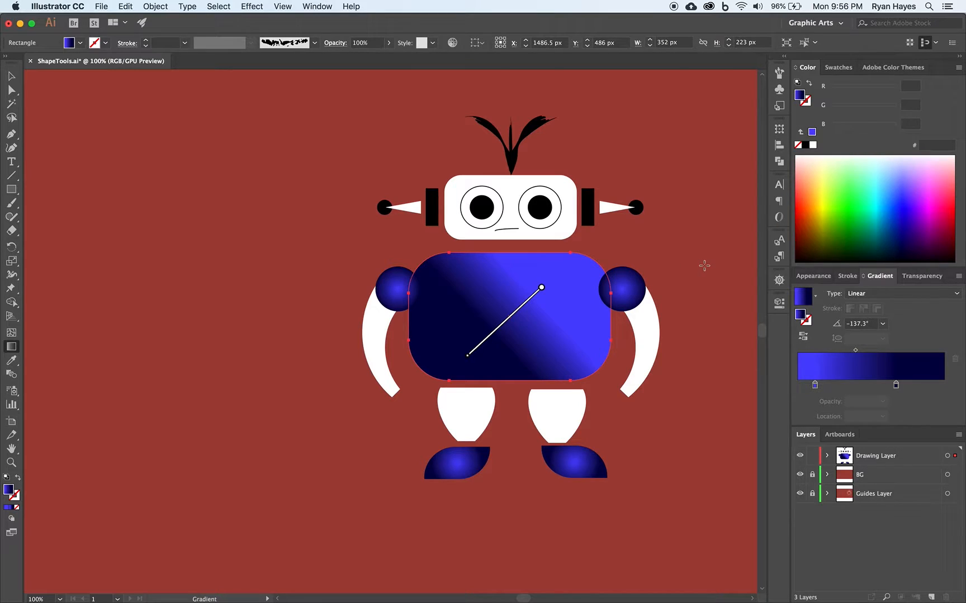
- Try a green (33D400) stop at 43.8% on the body's diagonal gradient line and remove it again
left_click(514, 326)
left_click(824, 202)
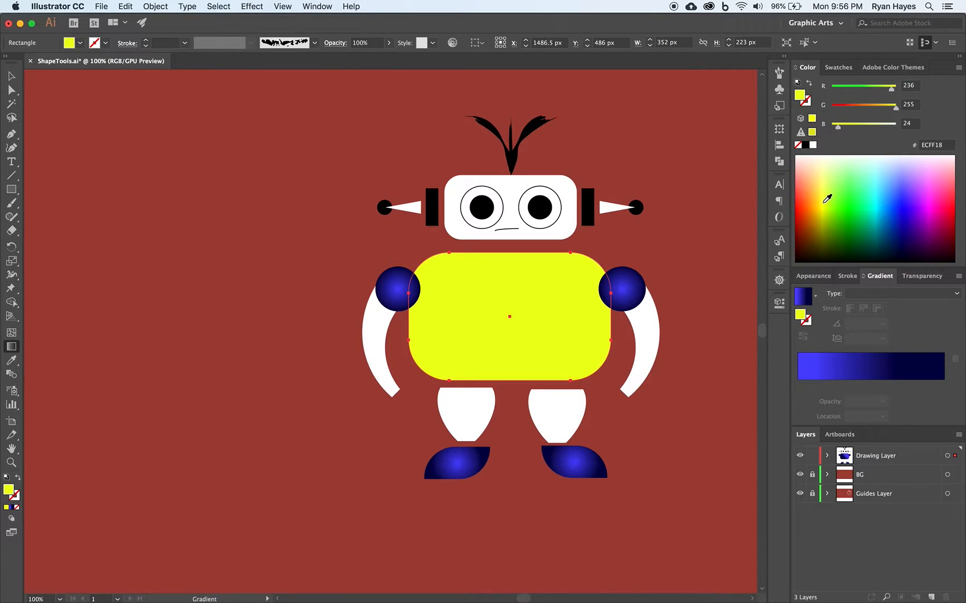
left_click(500, 345)
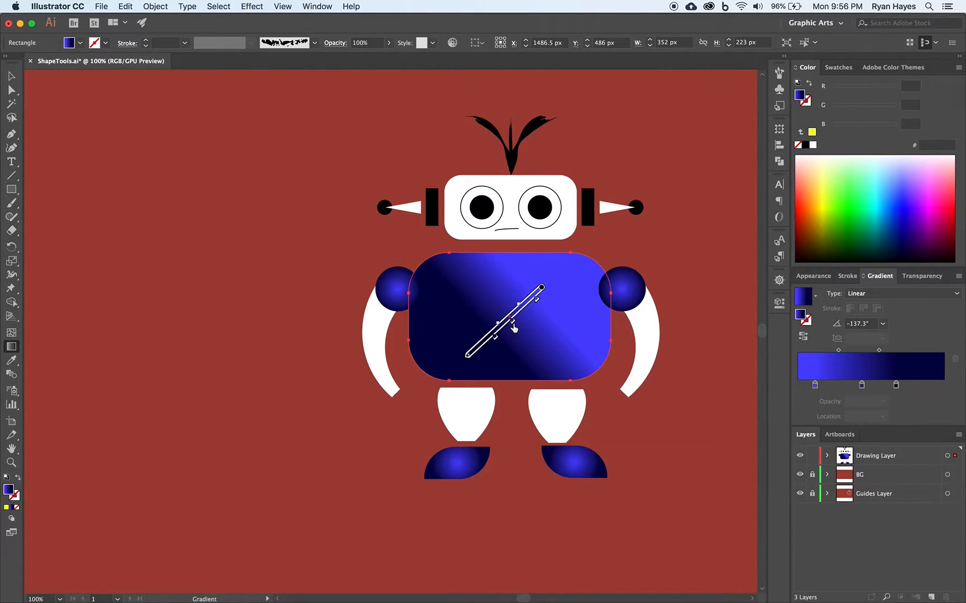
double_click(513, 326)
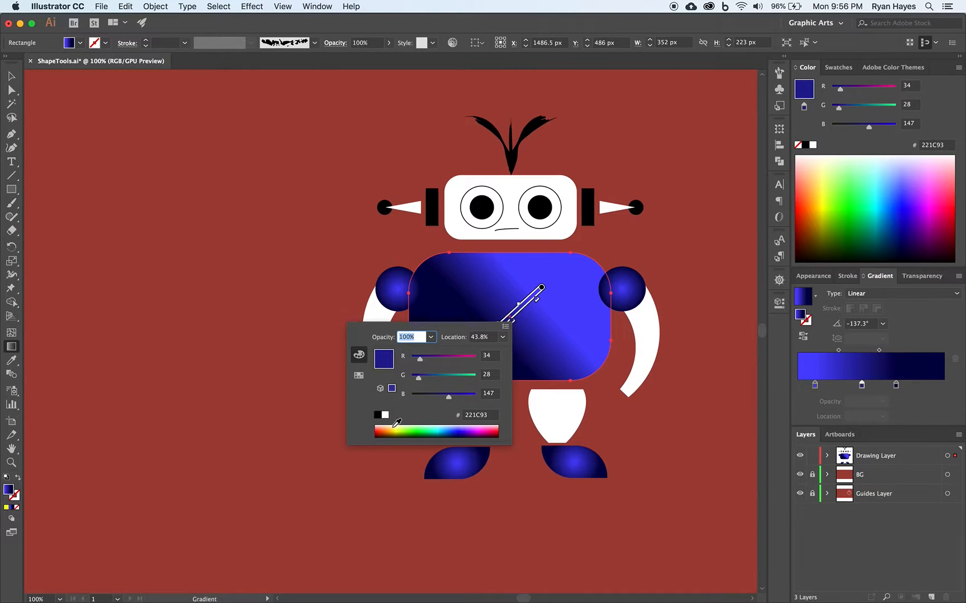
left_click(411, 430)
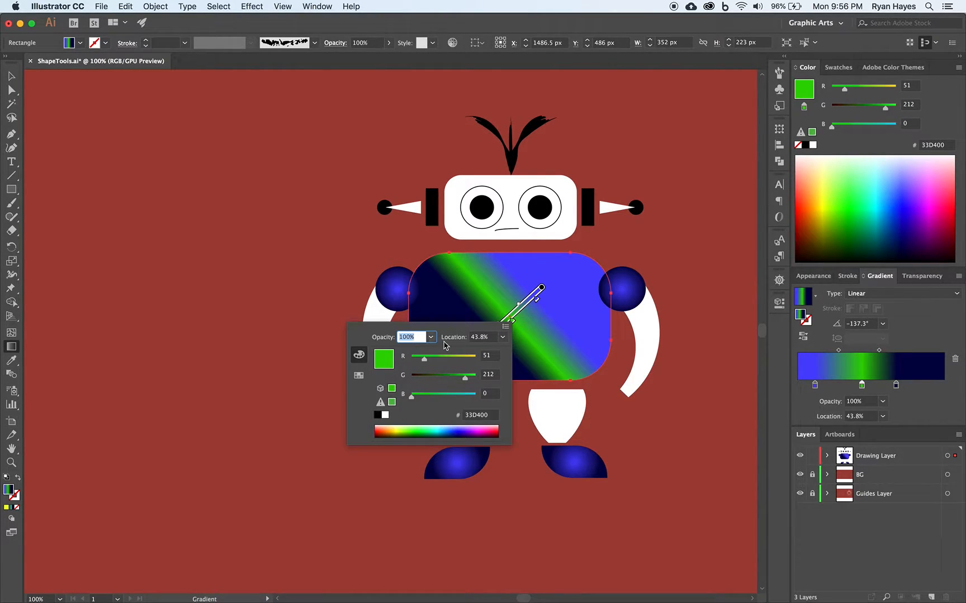
left_click(468, 286)
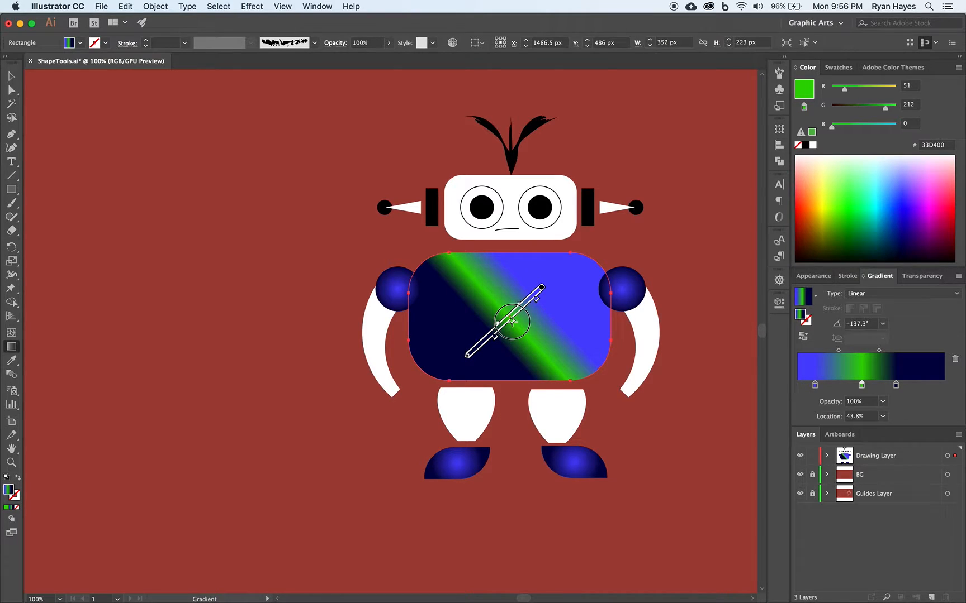
mouse_move(511, 326)
left_mouse_down()
mouse_move(538, 343)
mouse_move(527, 338)
left_mouse_up()
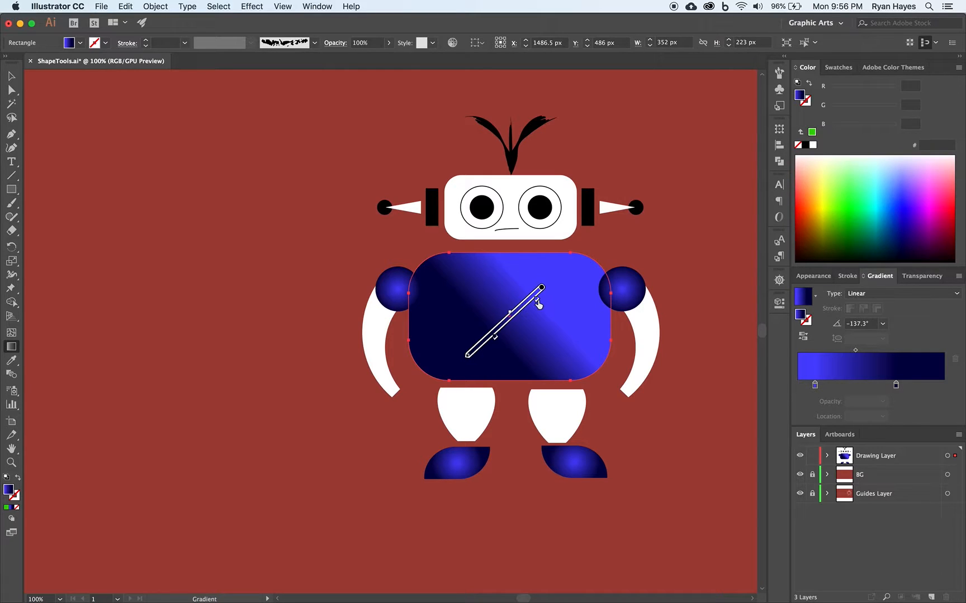
- Make the body's gradient Radial and move its two stops out to 0% and 100%
left_click(893, 294)
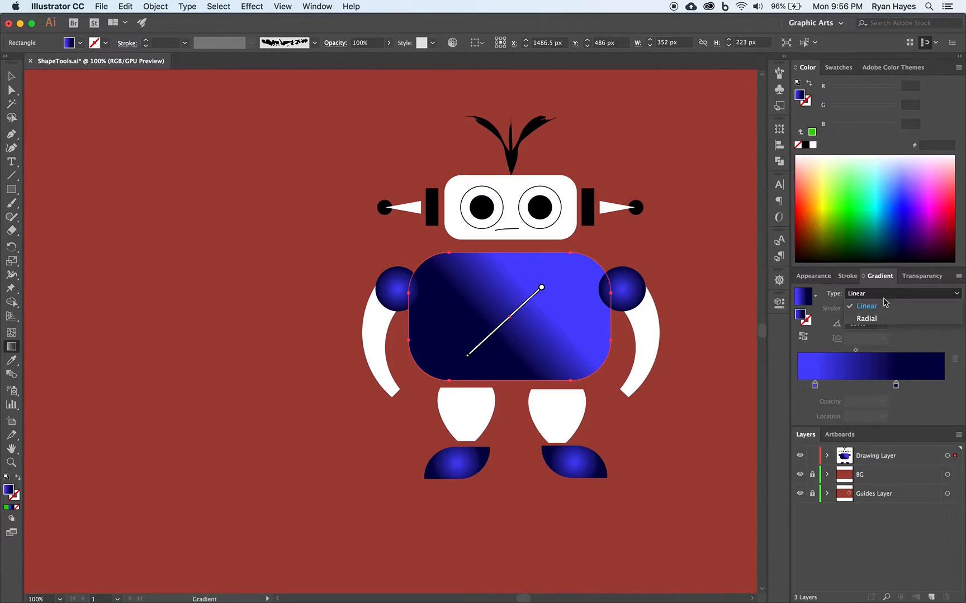
left_click(870, 316)
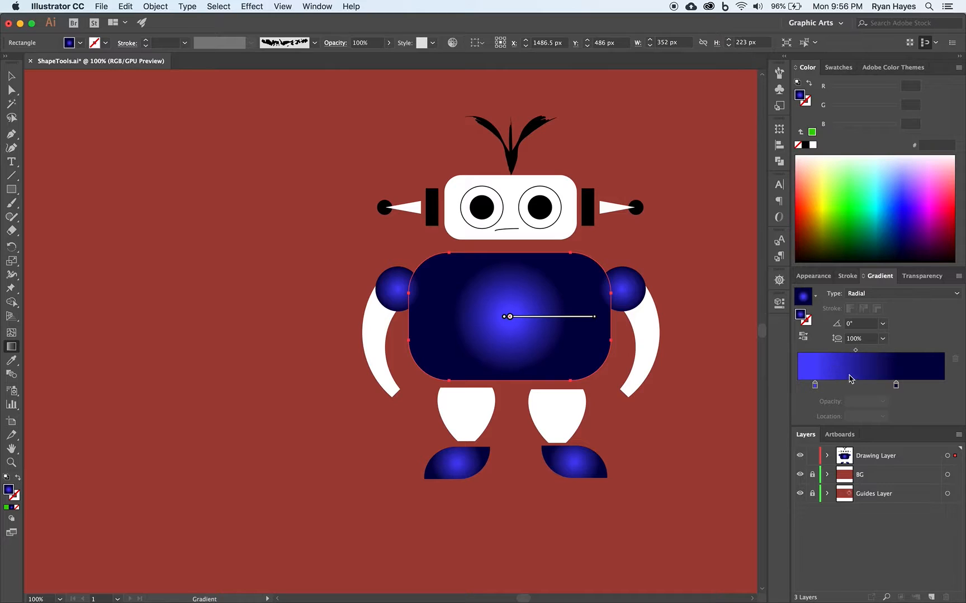
left_click_drag(816, 388, 785, 388)
left_click_drag(896, 385, 963, 385)
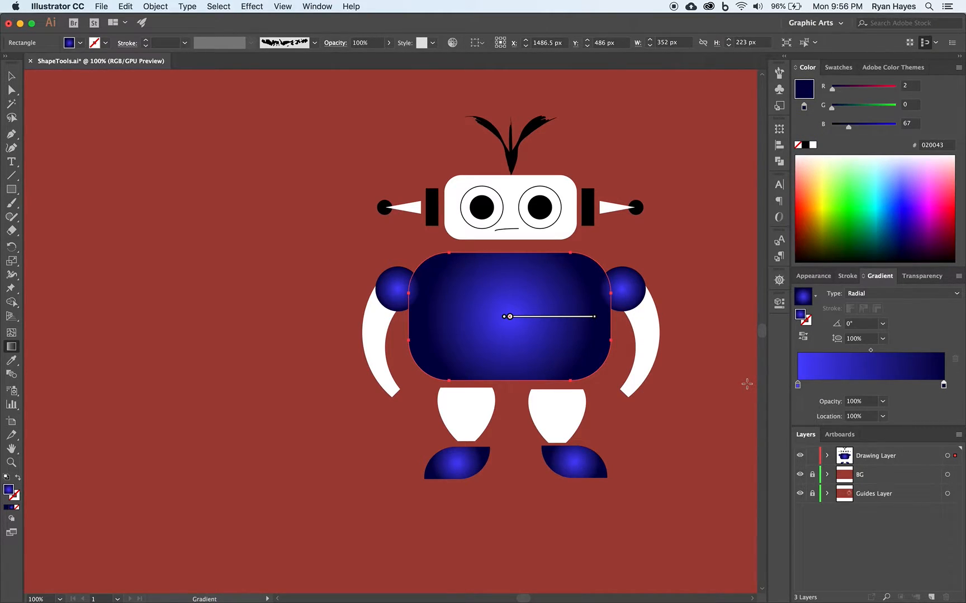
- Recolour the inner (0%) stop of the body's radial gradient dark teal (006371)
double_click(797, 386)
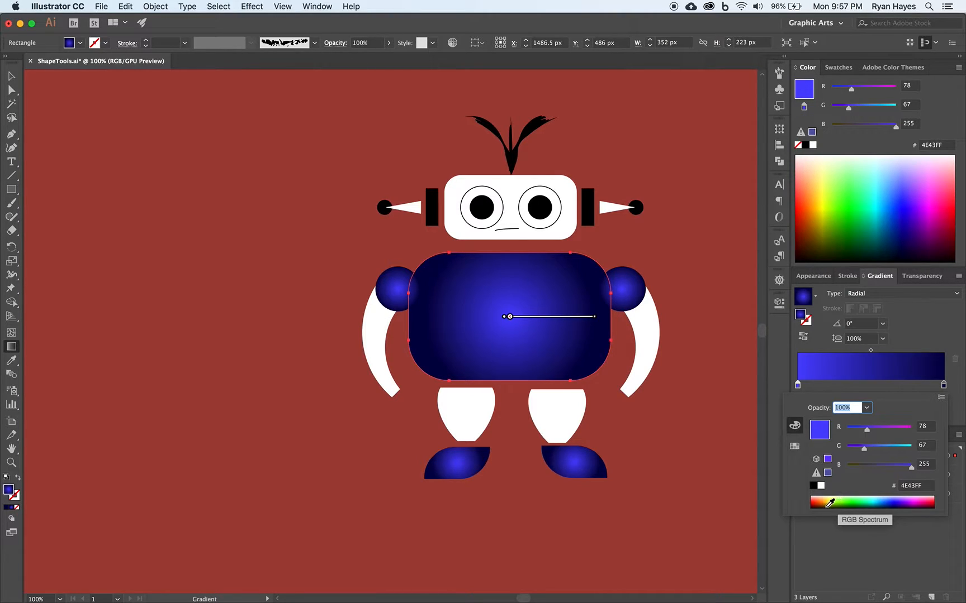
left_click(898, 502)
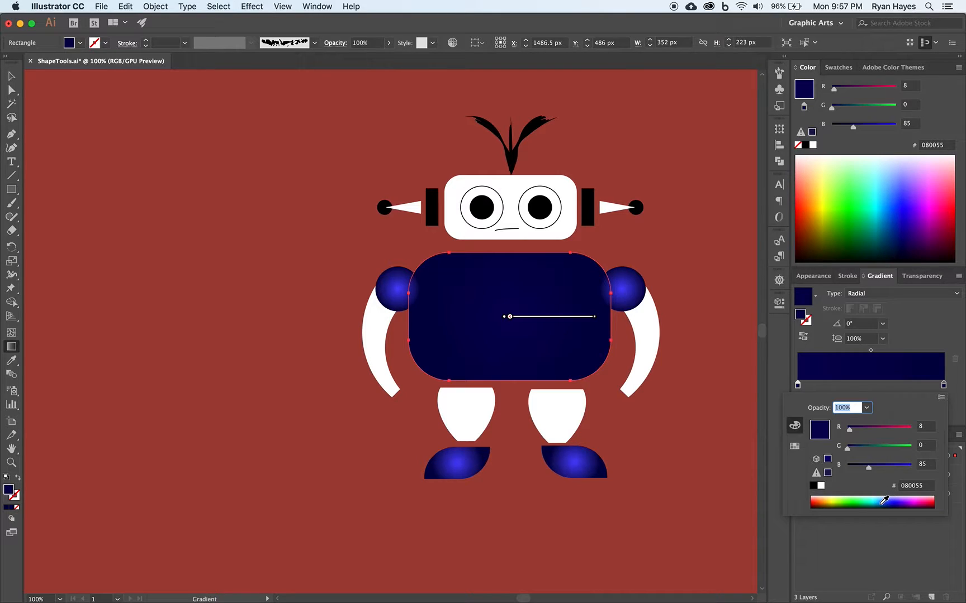
left_click(885, 501)
left_click(883, 505)
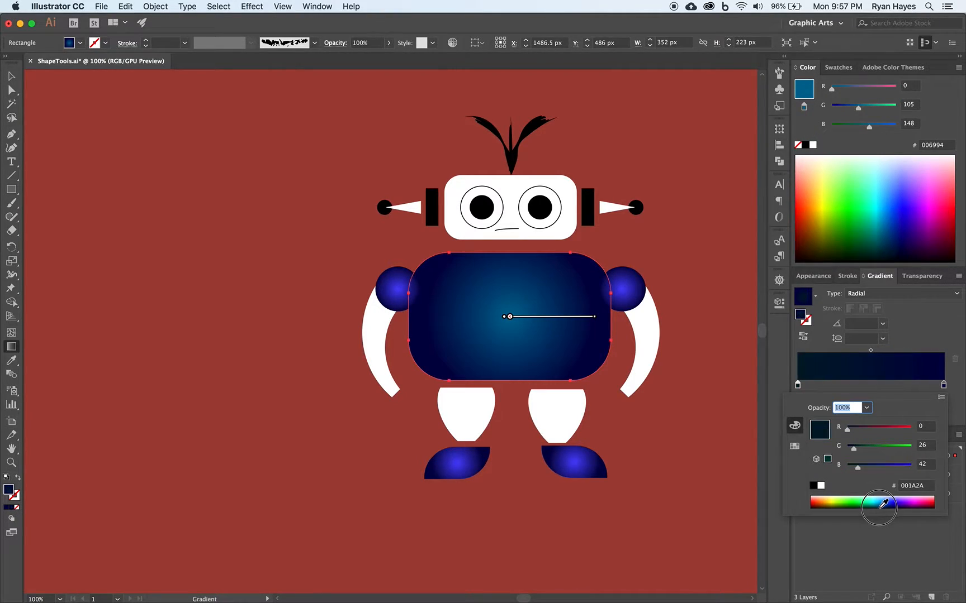
left_click(881, 500)
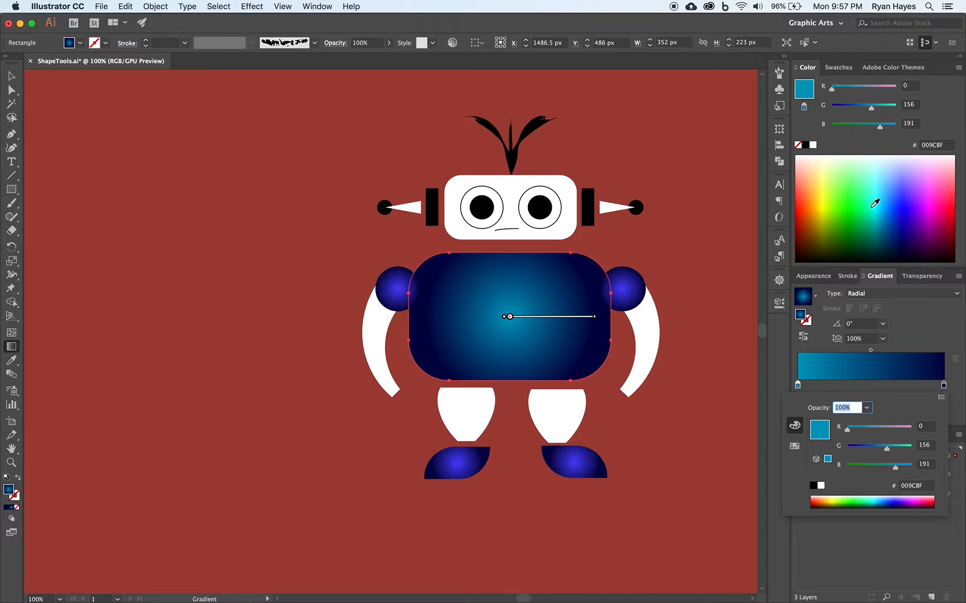
left_click(872, 242)
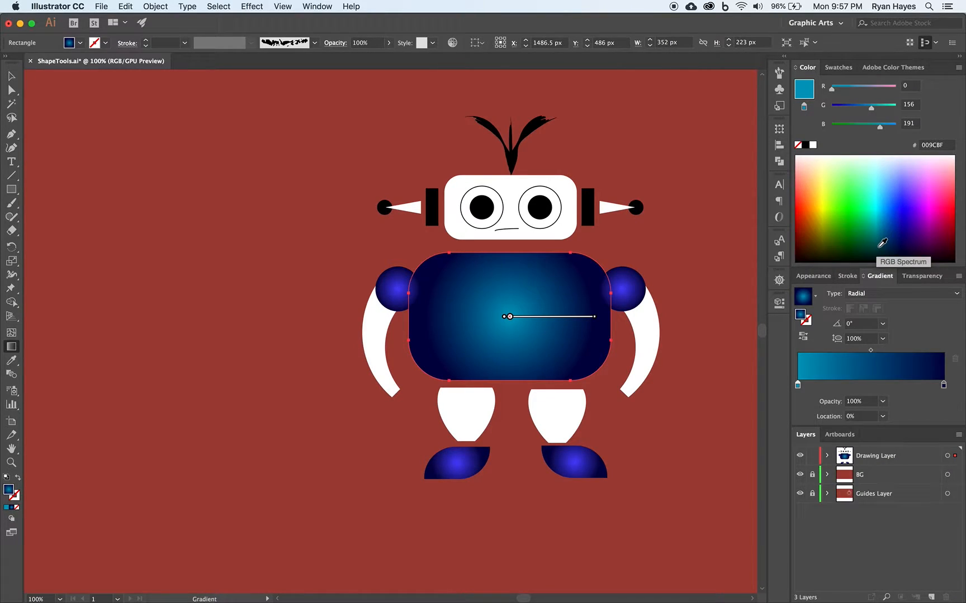
left_click(877, 247)
left_click(877, 246)
left_click(878, 238)
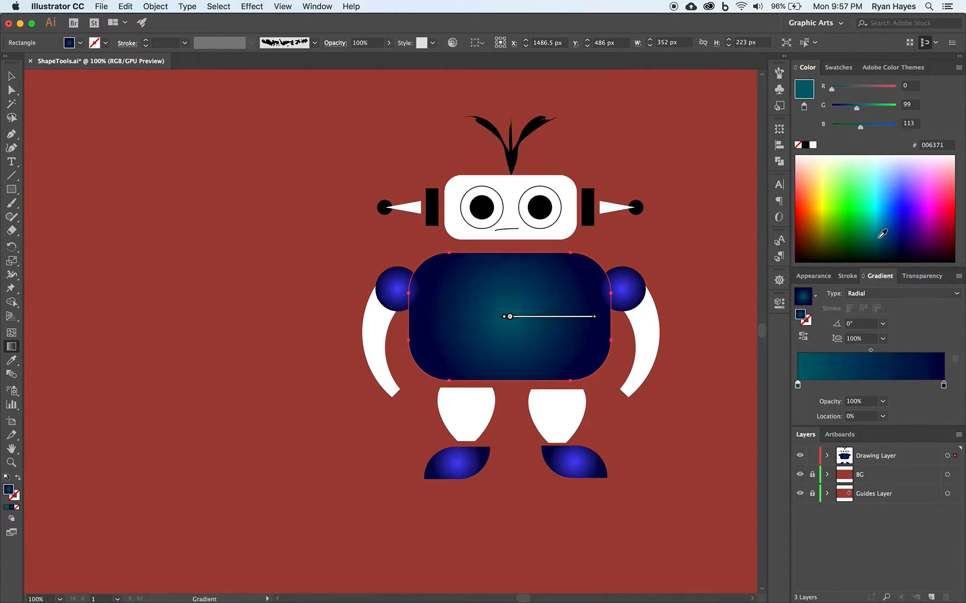
- Recolour the outer (100%) stop of the body's radial gradient light cyan (AAF9FF)
double_click(943, 385)
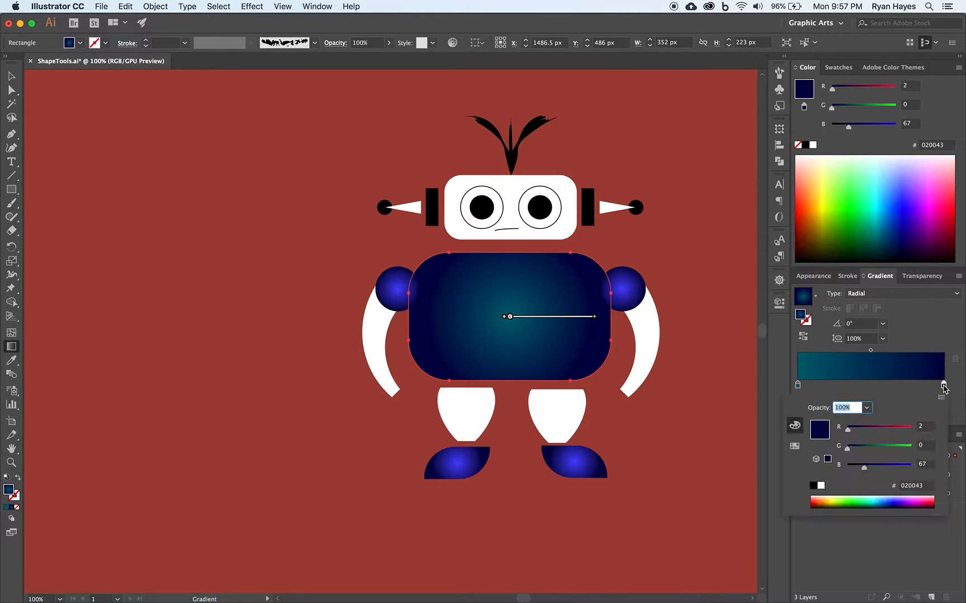
left_click(874, 163)
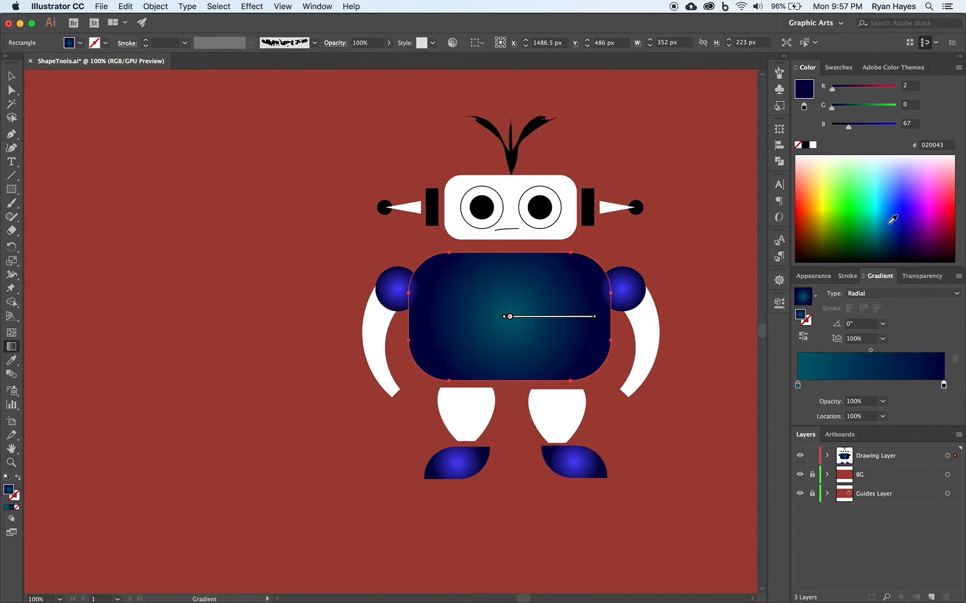
double_click(941, 385)
left_click(939, 394)
left_click_drag(940, 386, 940, 420)
double_click(944, 385)
left_click(881, 167)
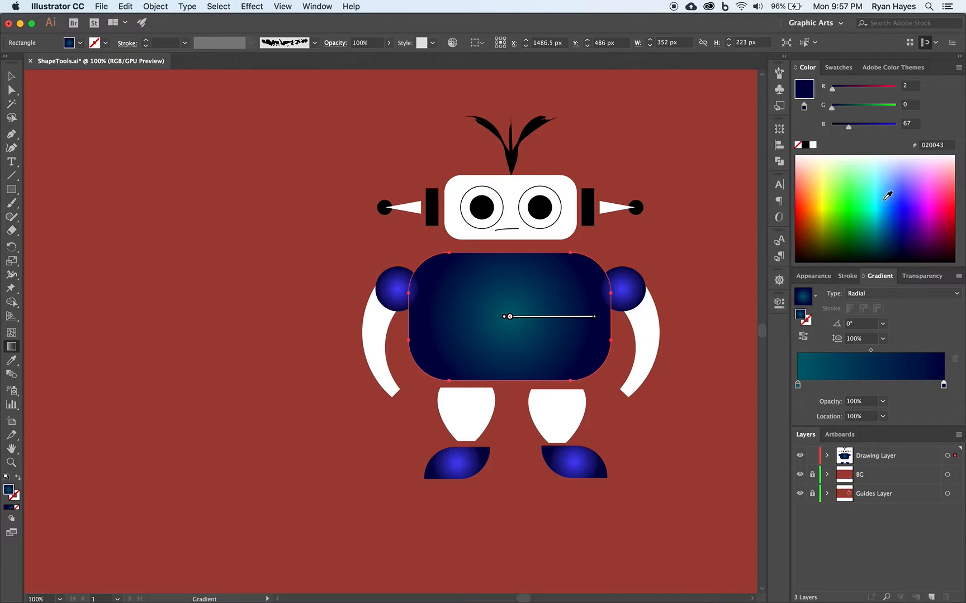
left_click(881, 164)
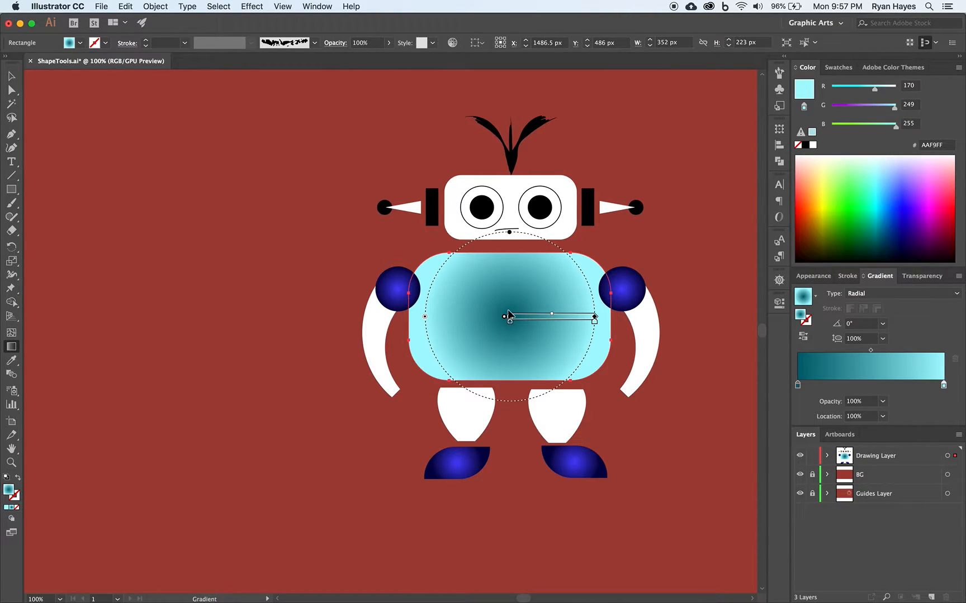
- Leave the Gradient tool and reselect the robot's body with the Selection tool
left_click(12, 75)
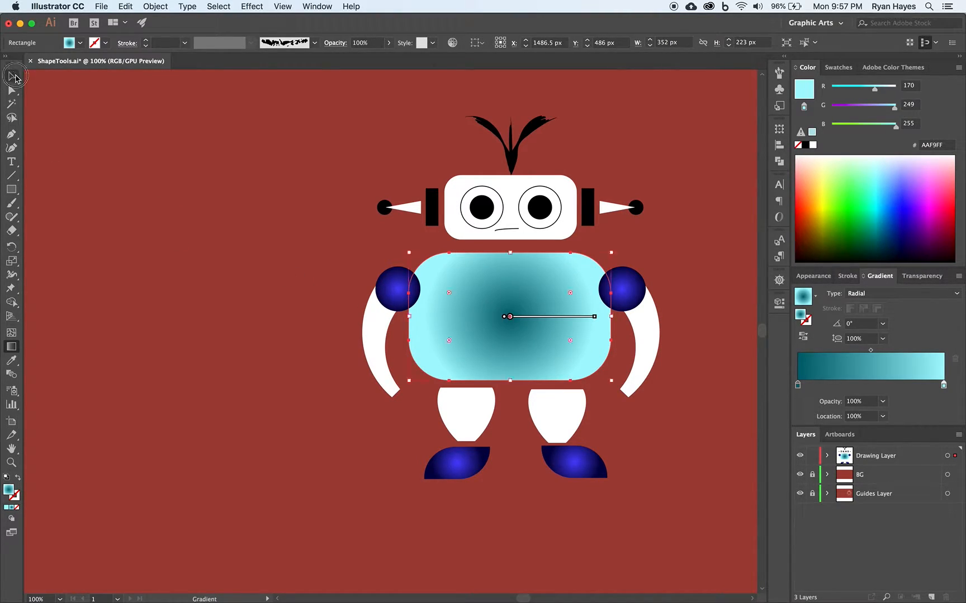
left_click(179, 274)
left_click(467, 371)
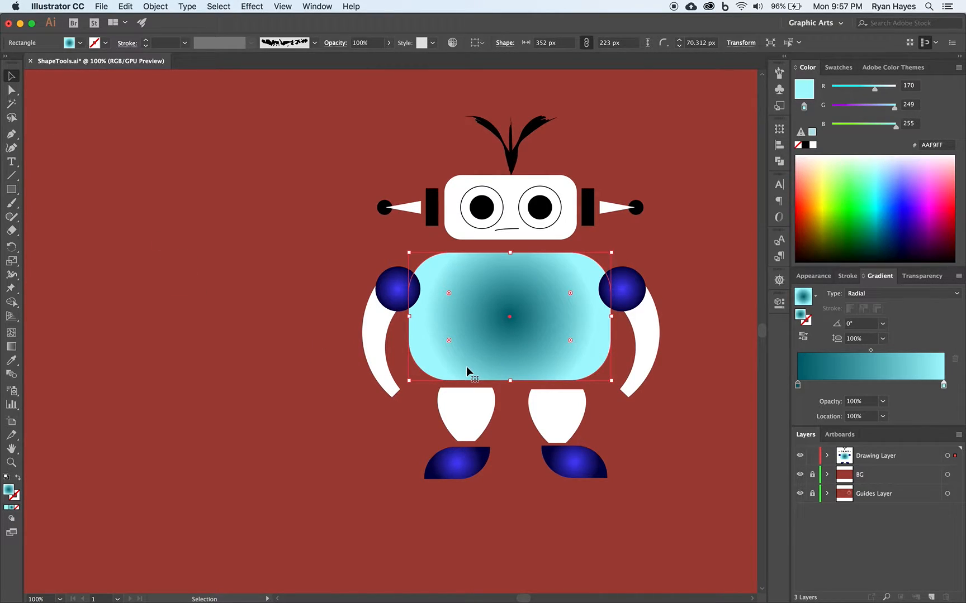